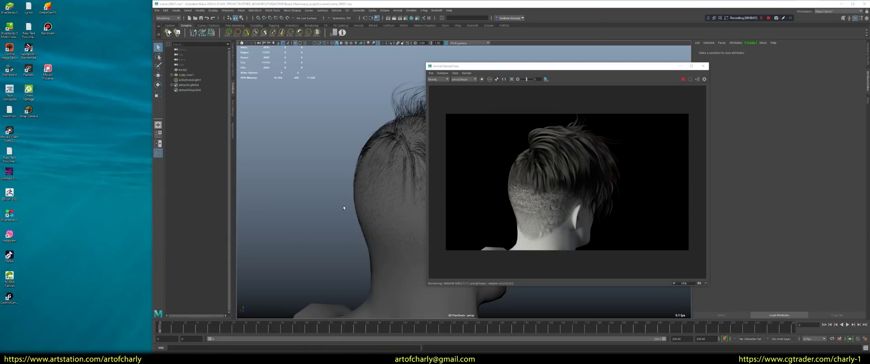
Orbit behind the head to view the short groomed hair from the back.
mouse_move(343, 205)
alt+mouse_down()
mouse_move(394, 215)
mouse_move(367, 243)
alt+mouse_up()
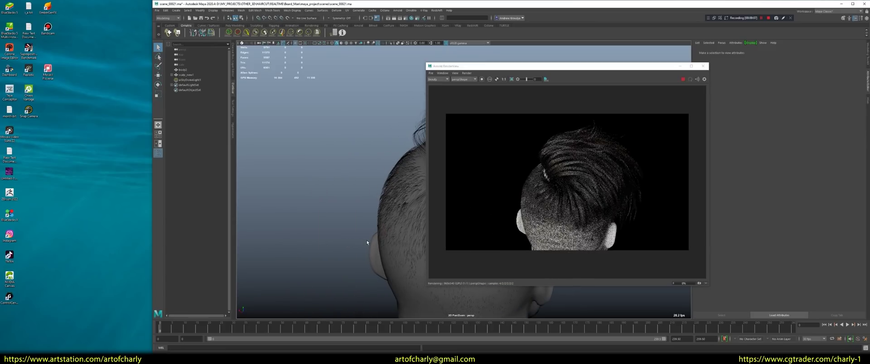
mouse_move(367, 242)
alt+mouse_down()
mouse_move(320, 213)
mouse_move(347, 215)
alt+mouse_up()
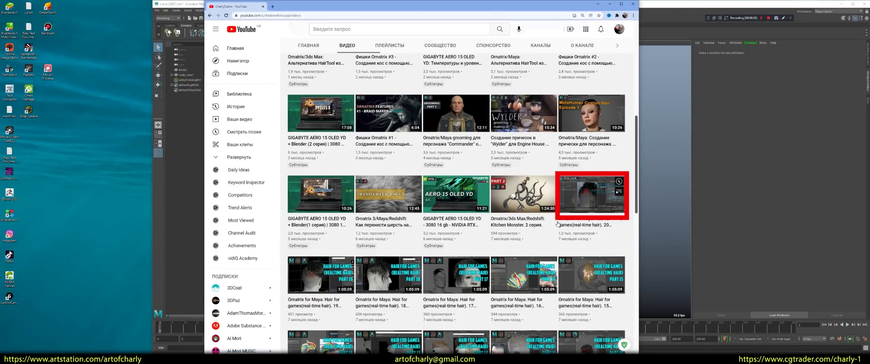
scroll(493, 205, up, 5)
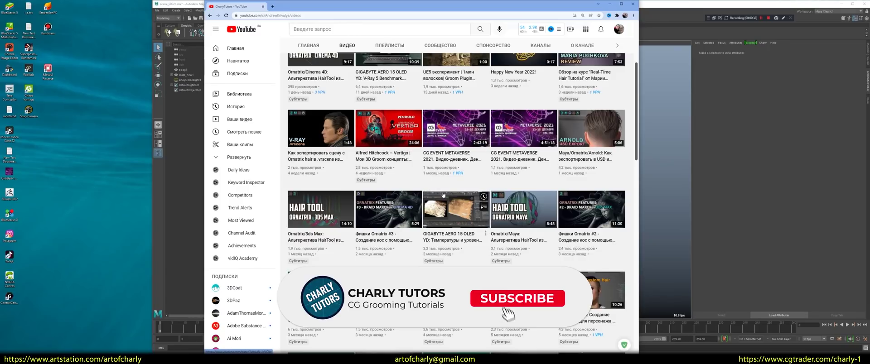
scroll(498, 239, up, 2)
scroll(498, 239, up, 3)
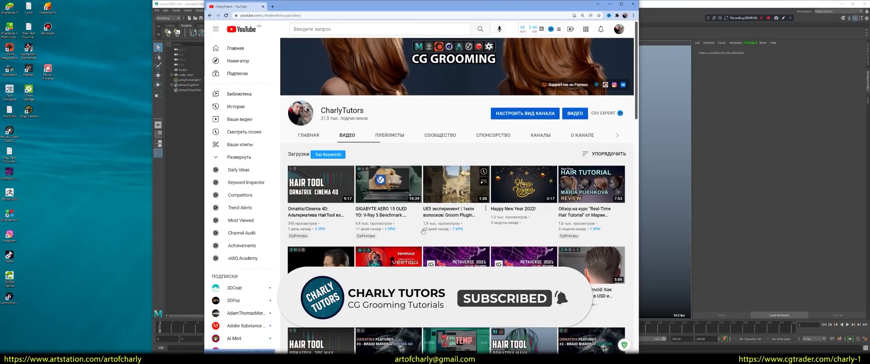
scroll(471, 231, down, 4)
scroll(441, 222, down, 3)
scroll(441, 222, down, 2)
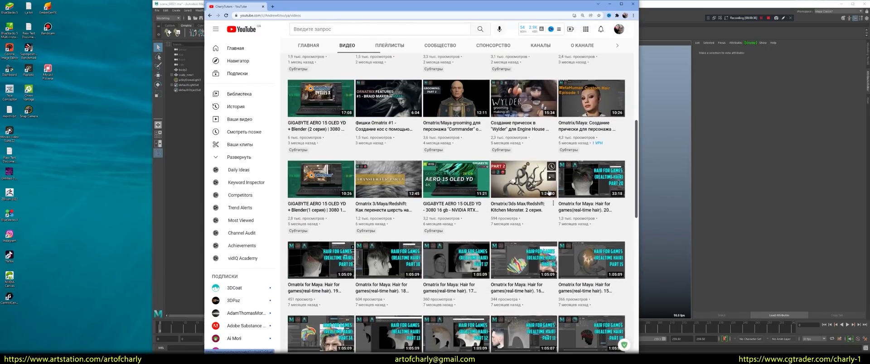
scroll(442, 231, down, 4)
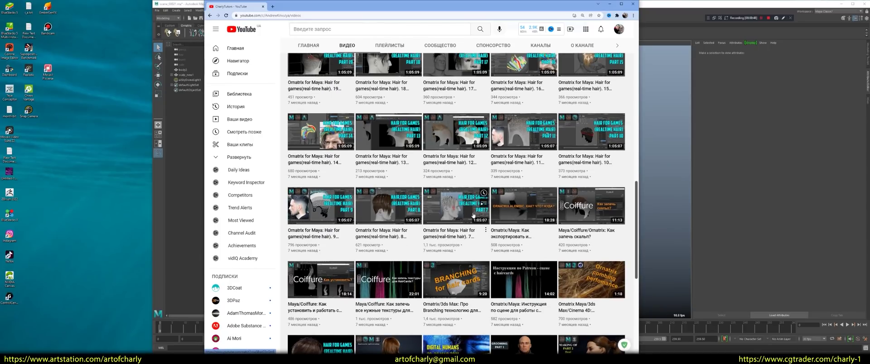
scroll(324, 211, up, 2)
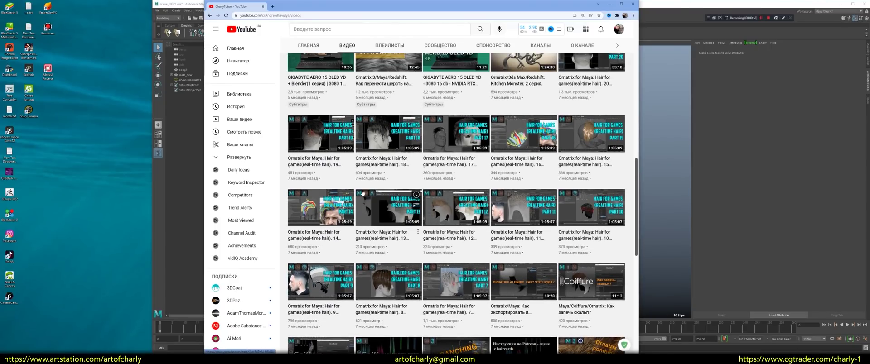
scroll(368, 136, up, 2)
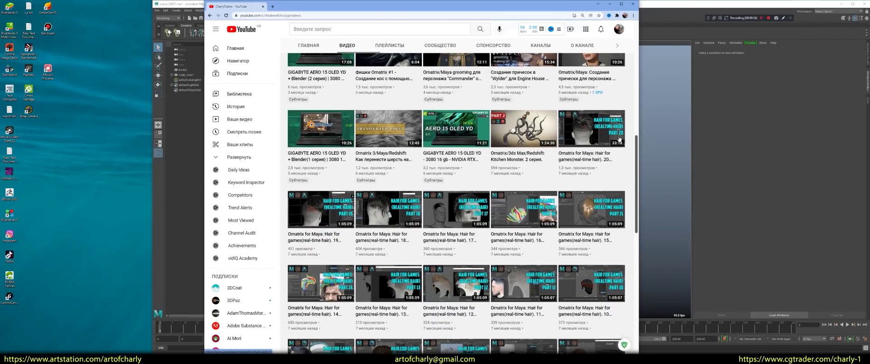
scroll(581, 144, down, 2)
scroll(498, 143, down, 1)
scroll(453, 142, down, 2)
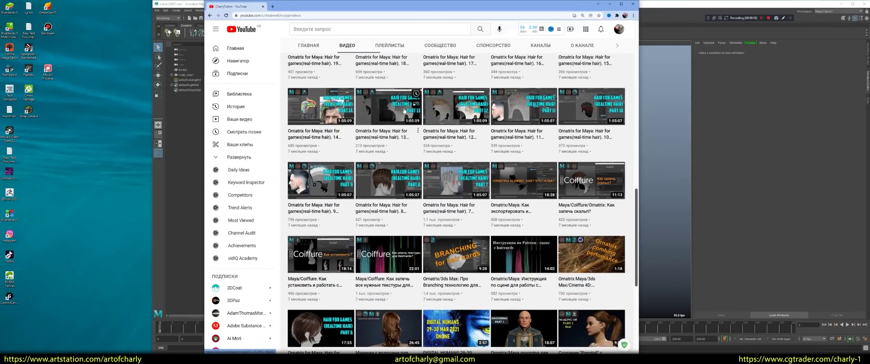
scroll(380, 247, up, 2)
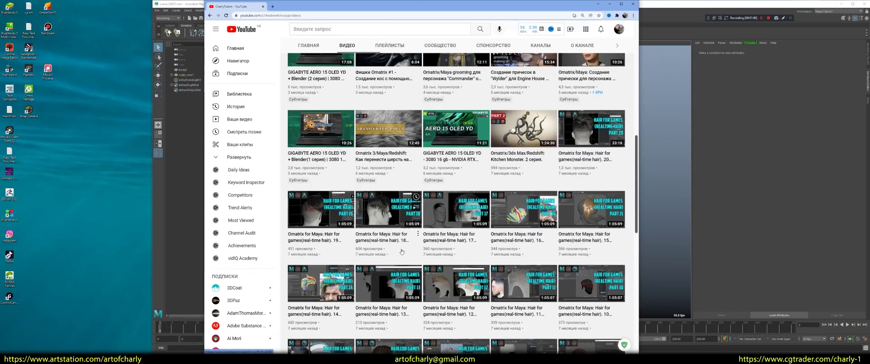
scroll(402, 252, down, 5)
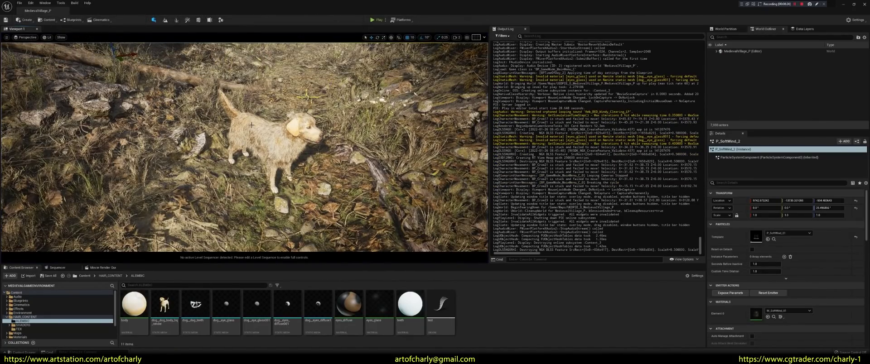
Fly the camera across the ground right up against the dog's furry back.
right_drag(252, 125, 252, 125)
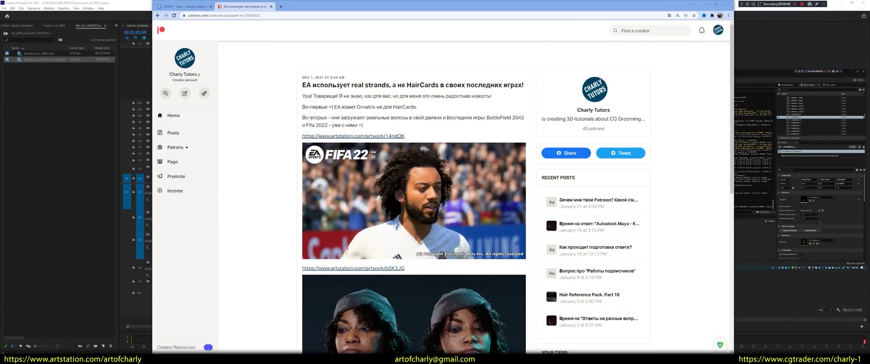
scroll(447, 118, down, 1)
scroll(447, 118, down, 1)
scroll(448, 118, down, 1)
scroll(448, 118, down, 1)
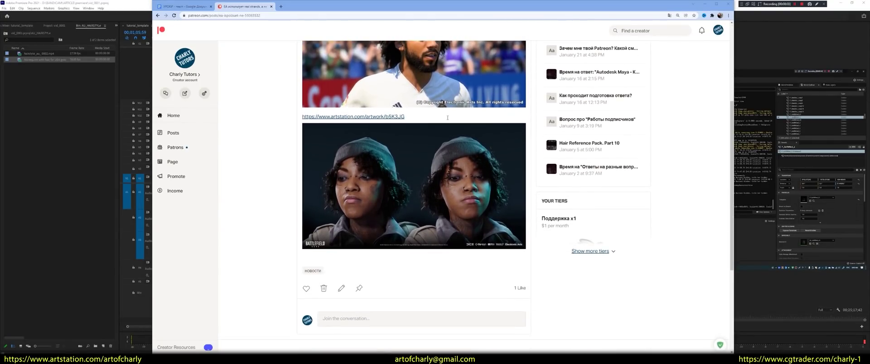
scroll(448, 118, up, 3)
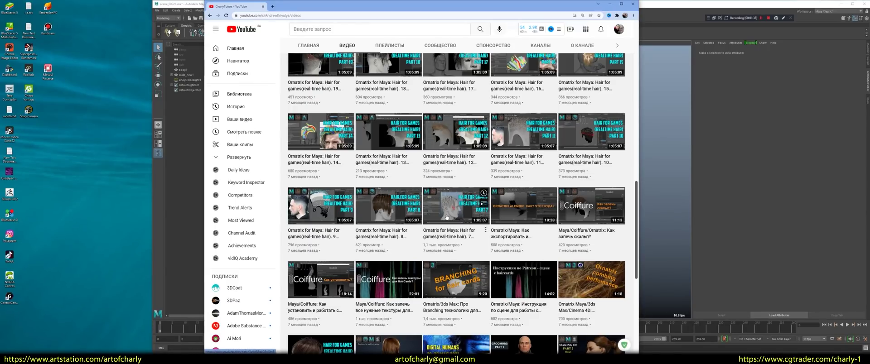
scroll(446, 217, up, 1)
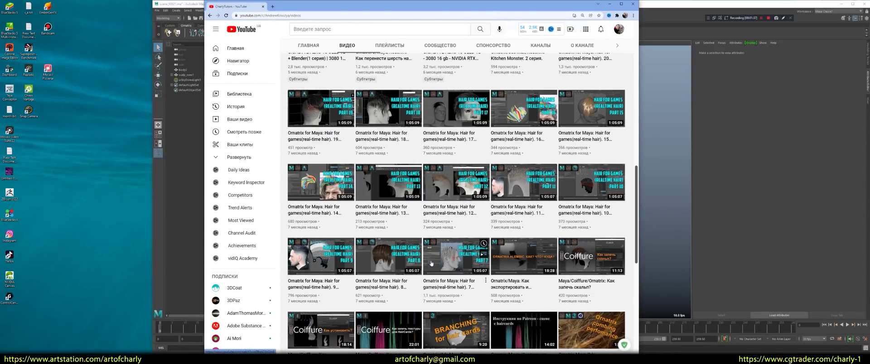
scroll(432, 263, up, 1)
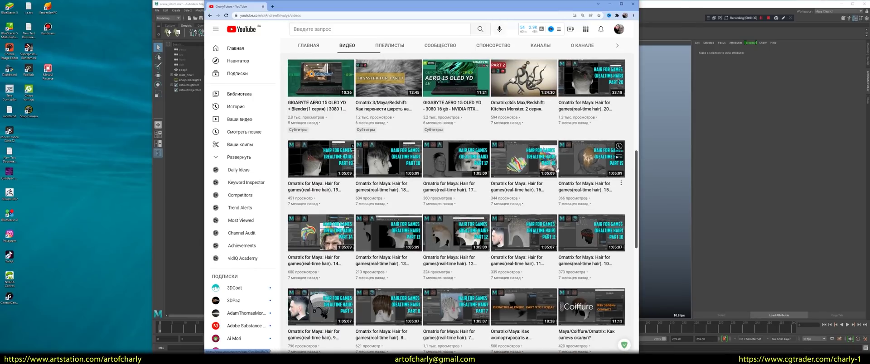
scroll(380, 247, down, 1)
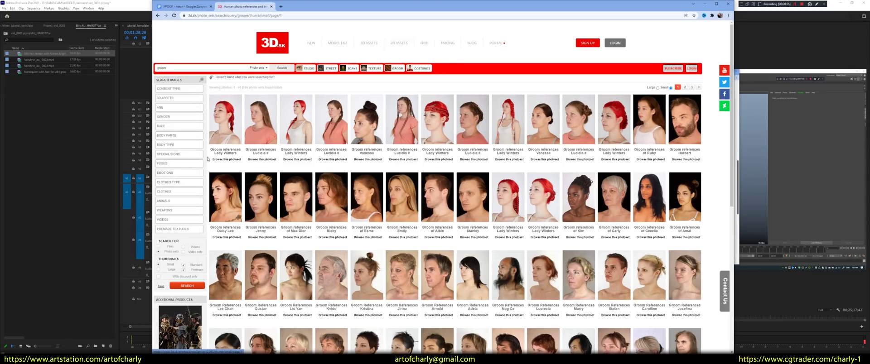
Scroll down through the 'groom' head-portrait photo results.
scroll(590, 181, down, 3)
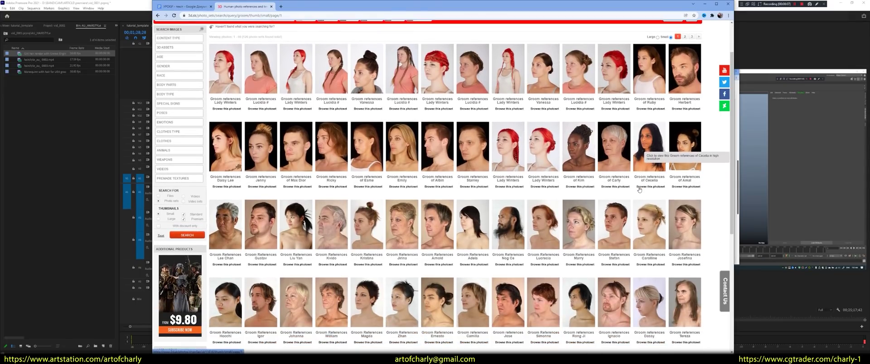
scroll(507, 255, down, 1)
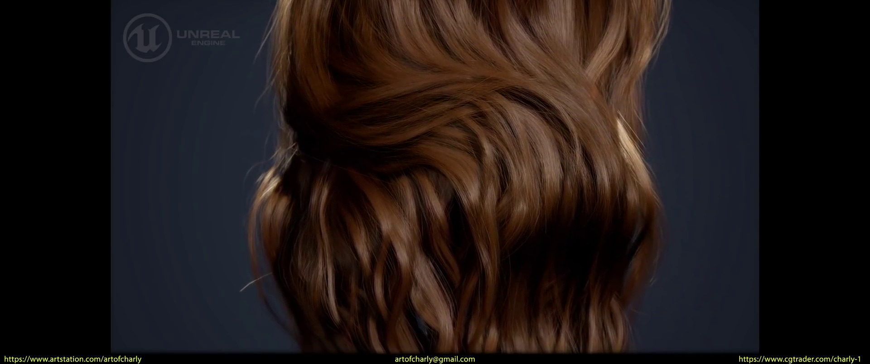
scroll(381, 198, down, 5)
scroll(381, 198, down, 5)
scroll(382, 198, down, 3)
scroll(382, 198, up, 3)
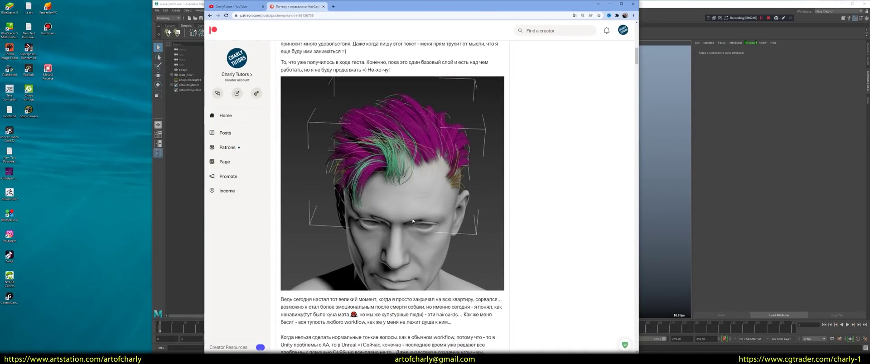
scroll(385, 209, up, 2)
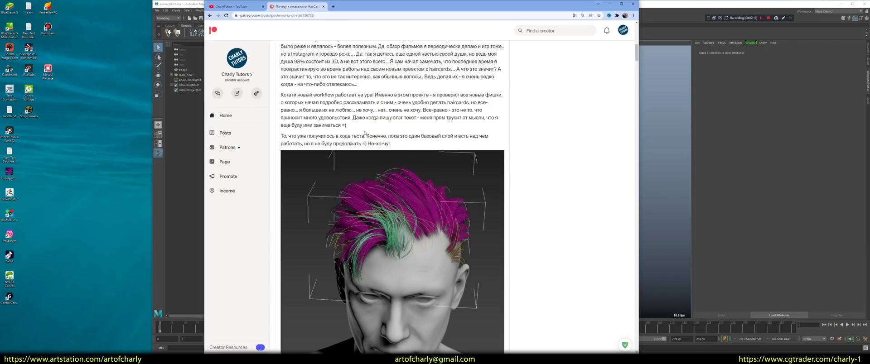
scroll(393, 165, down, 3)
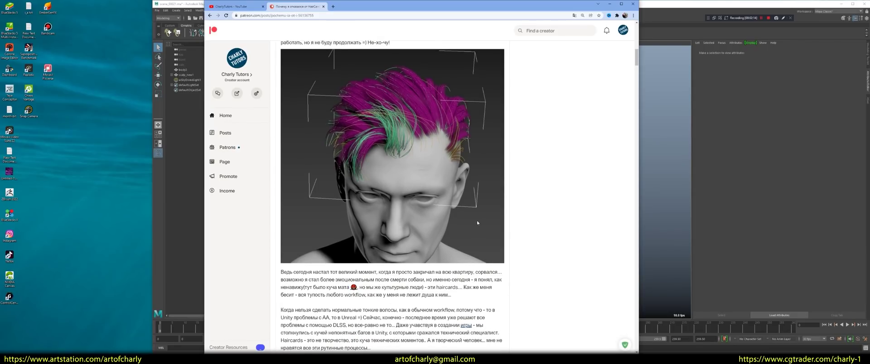
scroll(480, 217, up, 1)
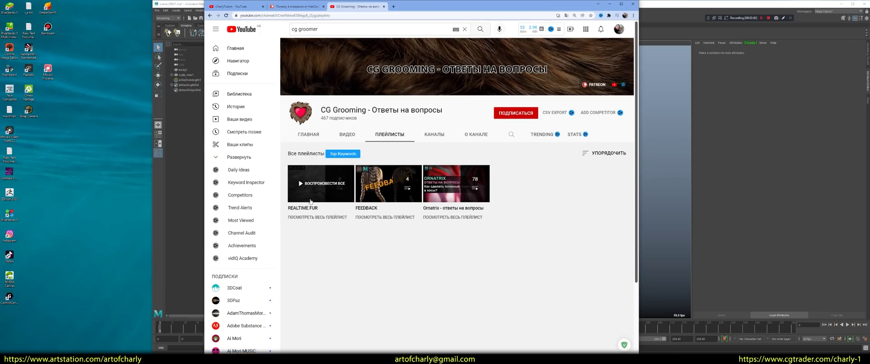
Start the REALTIME FUR playlist and jump to about 20 minutes in.
click(347, 134)
key(alt+Left)
click(308, 194)
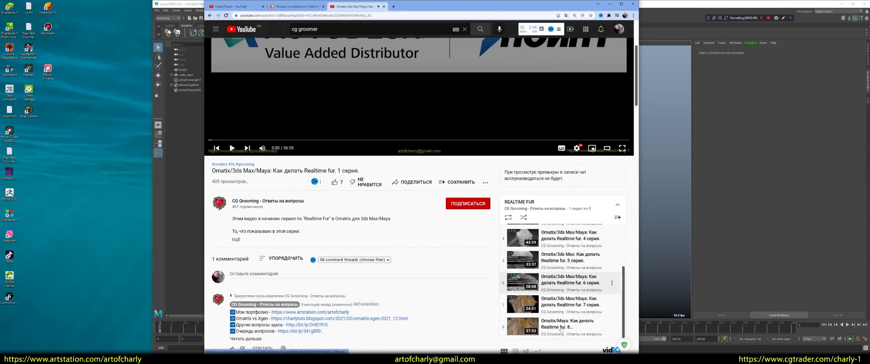
click(431, 268)
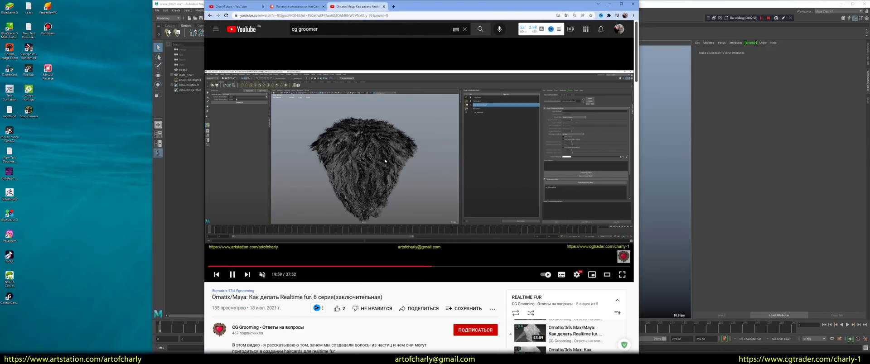
scroll(397, 182, down, 3)
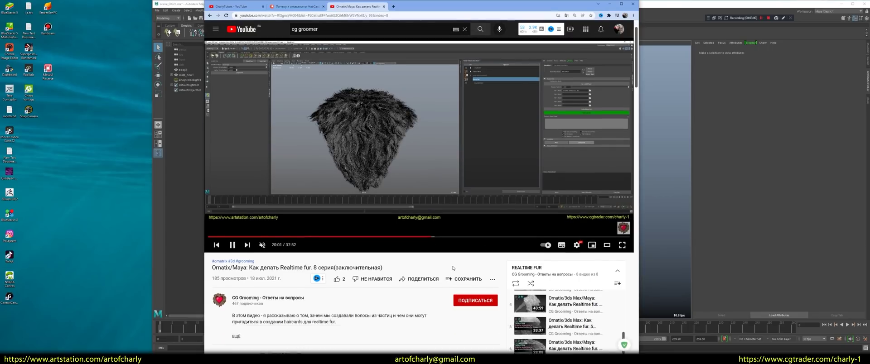
scroll(563, 250, up, 1)
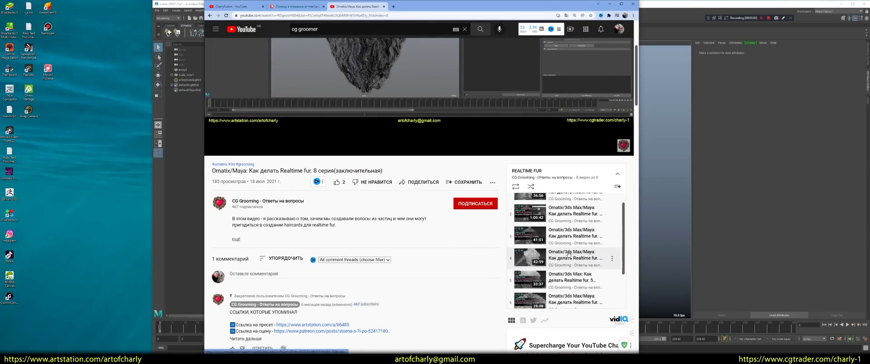
Skim the fourth Realtime fur episode from 35 minutes through to near its end.
click(570, 255)
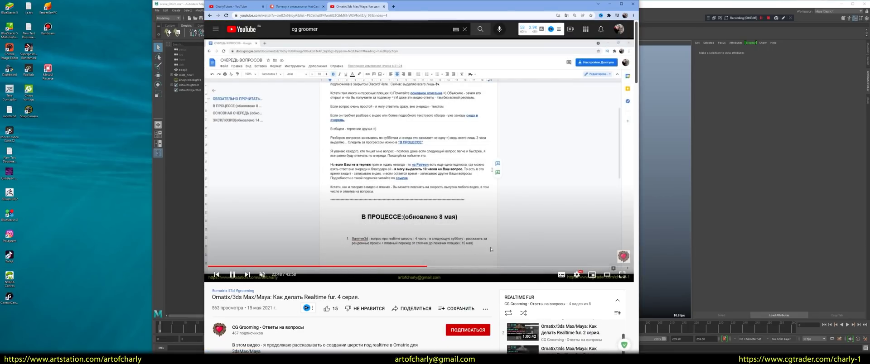
click(544, 267)
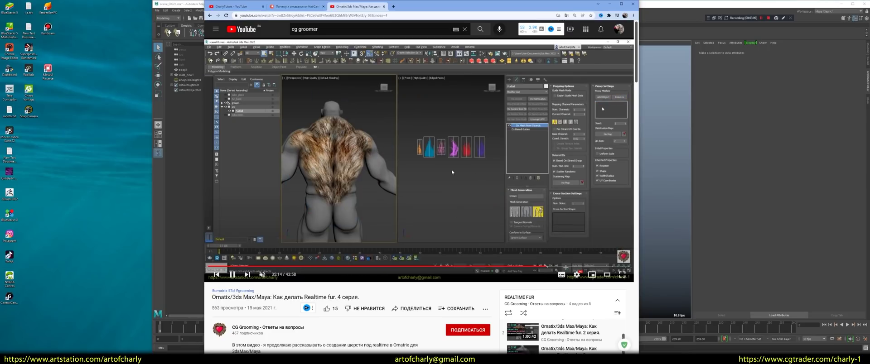
click(615, 267)
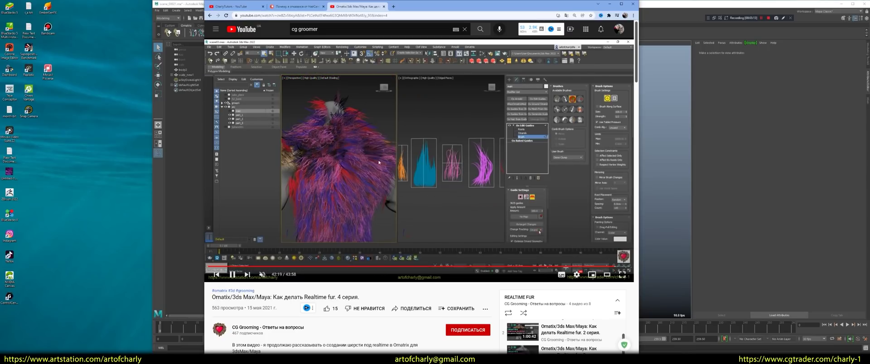
click(623, 267)
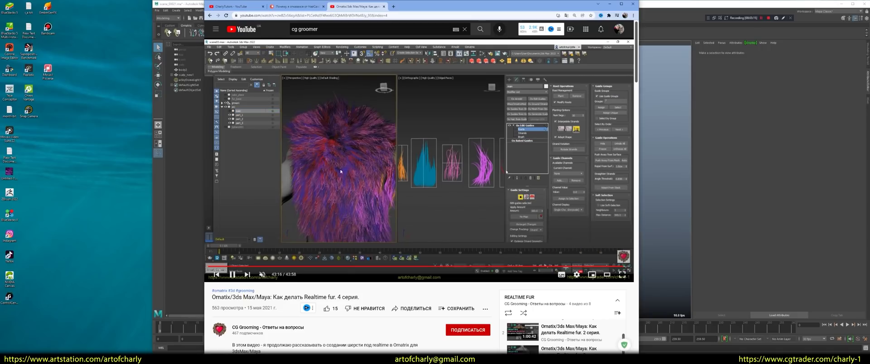
scroll(557, 248, down, 3)
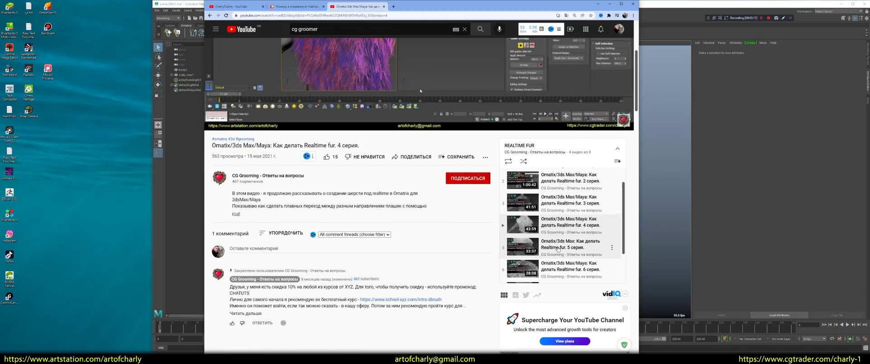
scroll(436, 226, up, 3)
scroll(572, 266, down, 3)
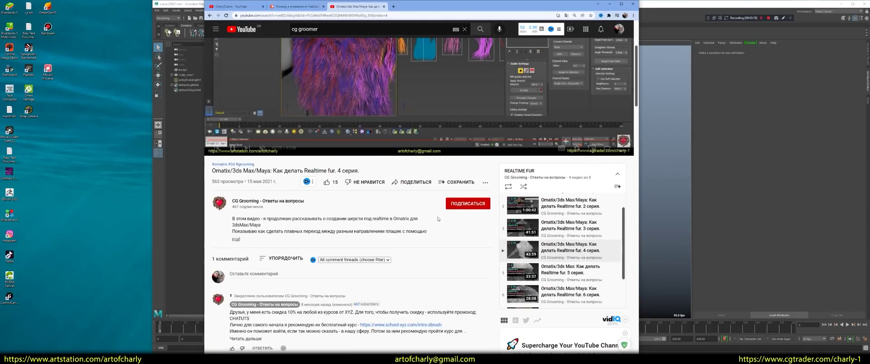
Skim part 5 at 11:11, 22:40, 27:17 and 31:41, then close the video tab.
click(560, 246)
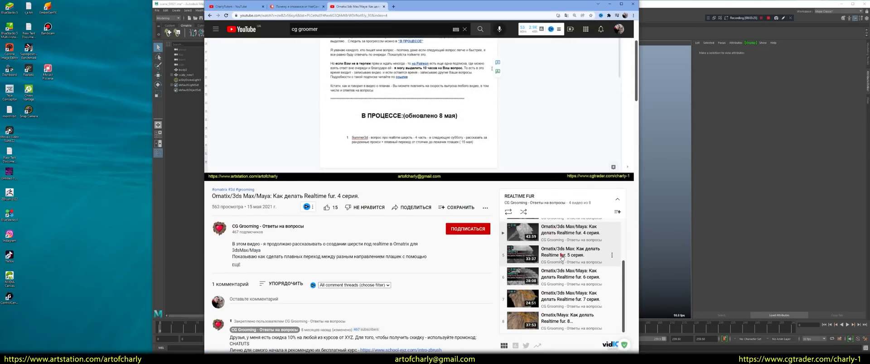
click(349, 267)
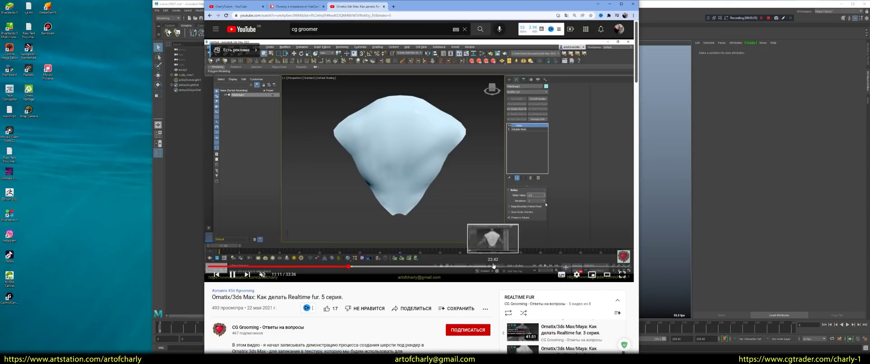
click(493, 267)
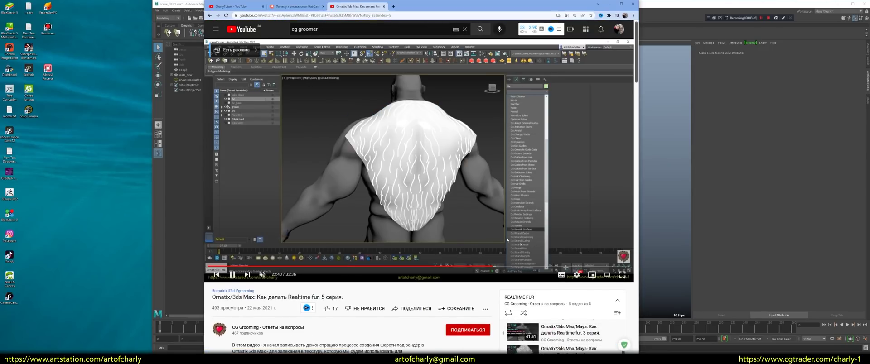
click(553, 267)
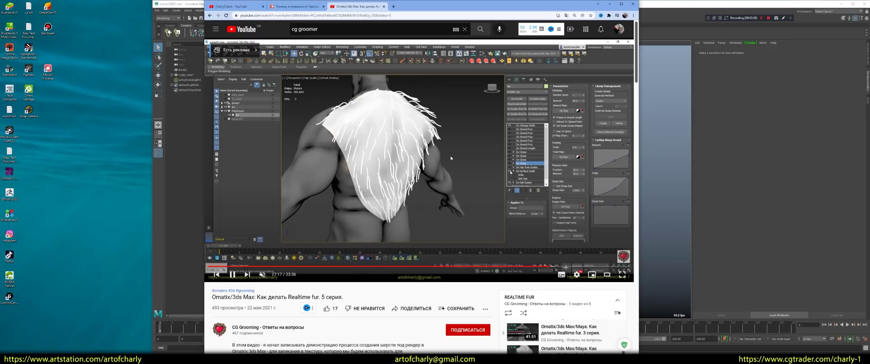
click(608, 266)
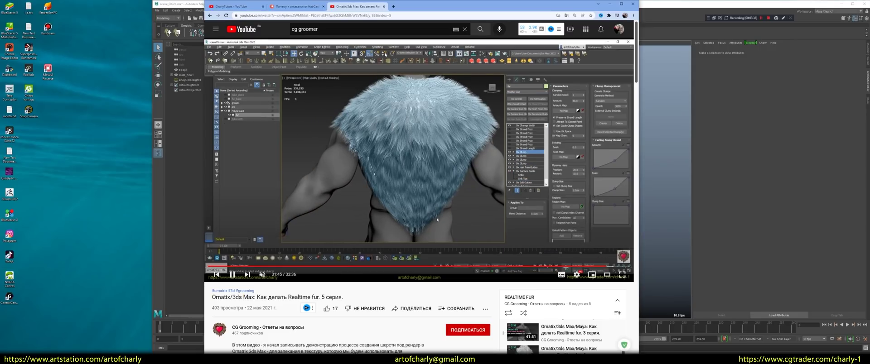
click(384, 7)
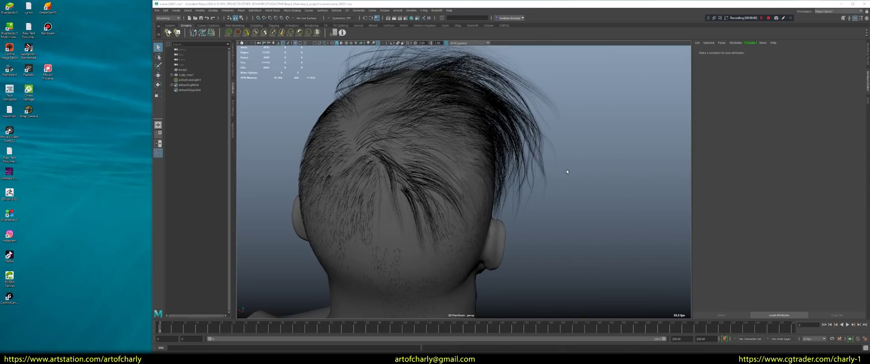
Select the hair and open the Ornatrix operator stack beside the viewport.
alt+drag(457, 174, 491, 110)
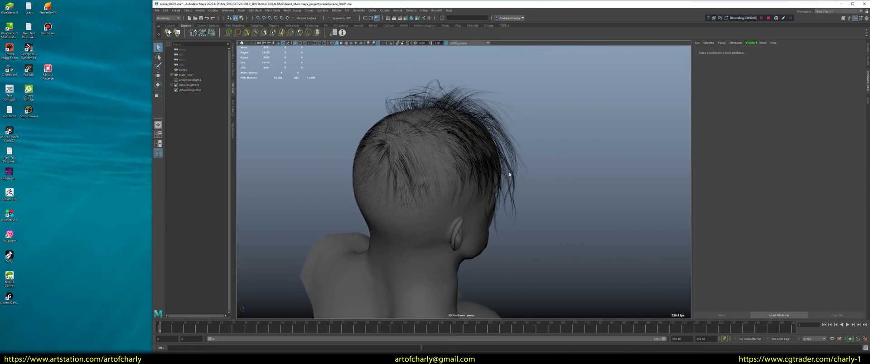
click(491, 110)
alt+drag(490, 110, 341, 38)
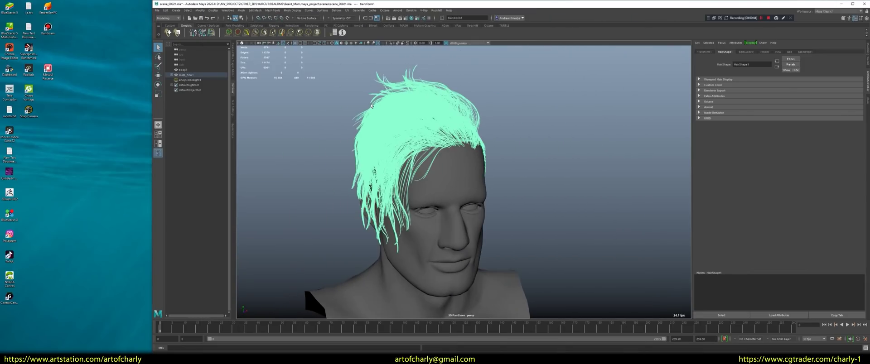
click(335, 33)
alt+middle_drag(466, 141, 452, 161)
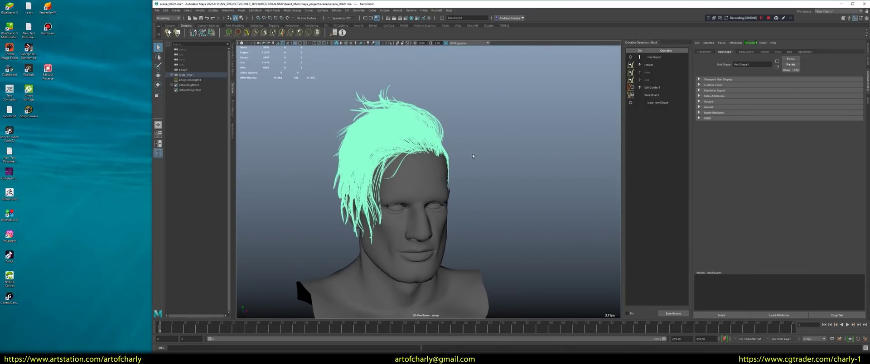
alt+drag(452, 161, 412, 119)
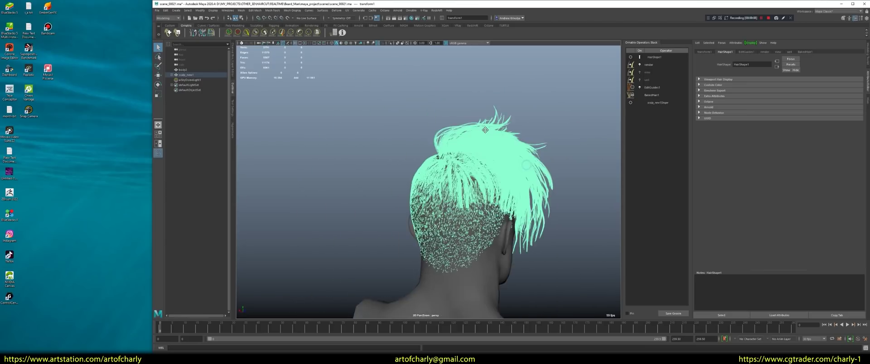
mouse_move(412, 120)
alt+mouse_down()
mouse_move(468, 151)
mouse_move(433, 141)
mouse_move(563, 105)
alt+mouse_up()
Zoom to a near-frontal view and select HairShape1 in the operator stack.
scroll(468, 152, up, 3)
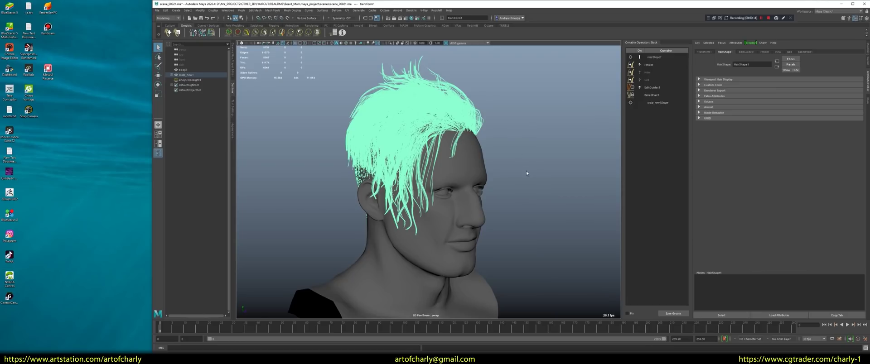
scroll(527, 168, up, 2)
scroll(526, 165, up, 3)
alt+drag(486, 173, 656, 84)
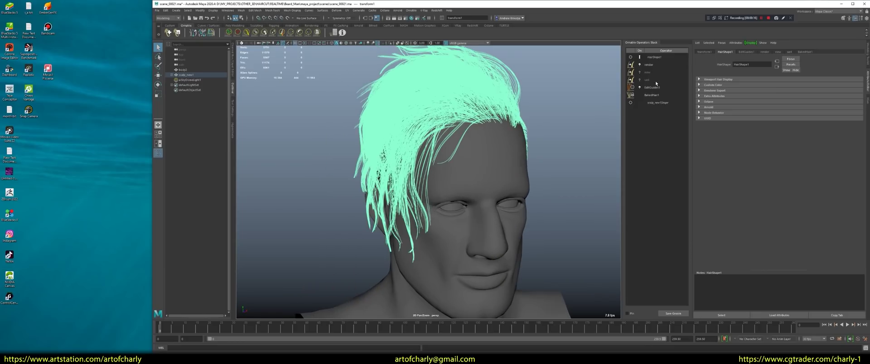
click(652, 57)
Dismiss the File menu, deselect the hair, and bring the Patreon window forward.
click(157, 10)
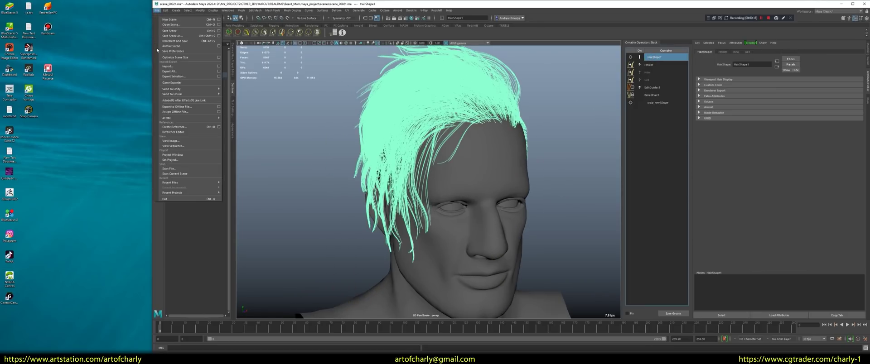
click(322, 192)
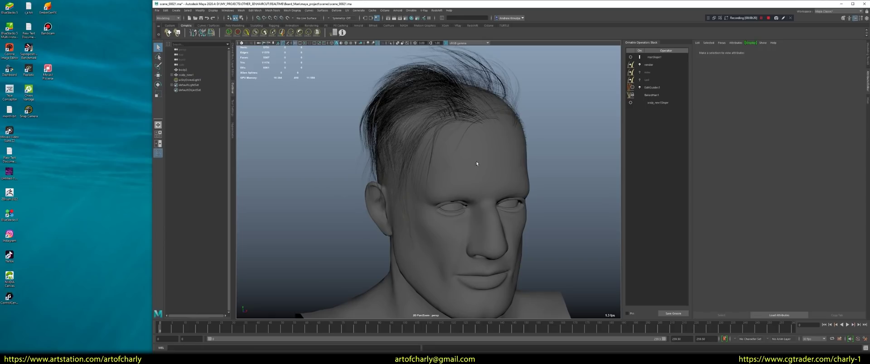
click(403, 84)
click(393, 198)
mouse_move(393, 197)
alt+mouse_down()
mouse_move(334, 135)
mouse_move(361, 266)
alt+mouse_up()
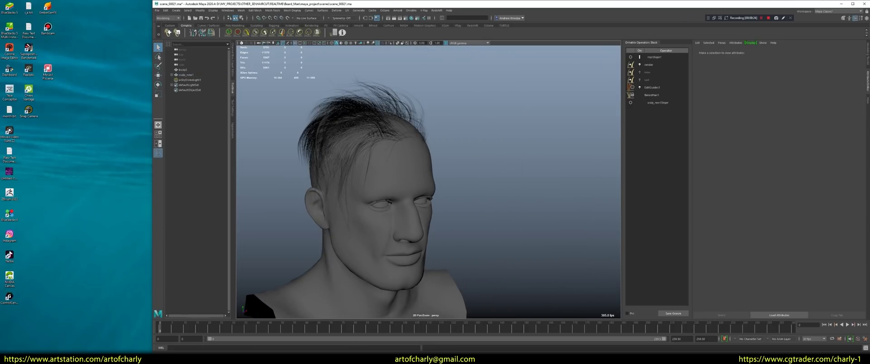
key(alt+Tab)
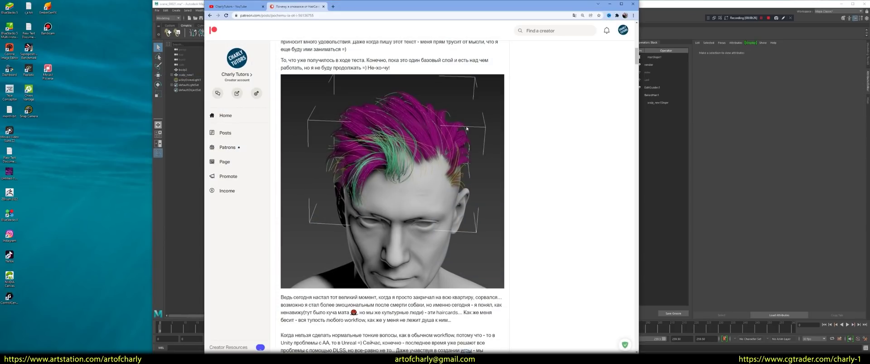
Scroll through the Patreon post and minimize the browser to return to Maya.
scroll(585, 53, down, 2)
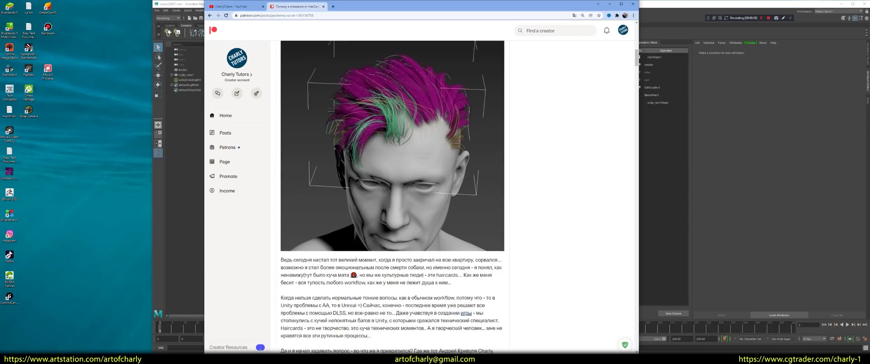
scroll(419, 225, down, 5)
scroll(418, 225, down, 5)
scroll(419, 225, down, 5)
scroll(418, 225, up, 8)
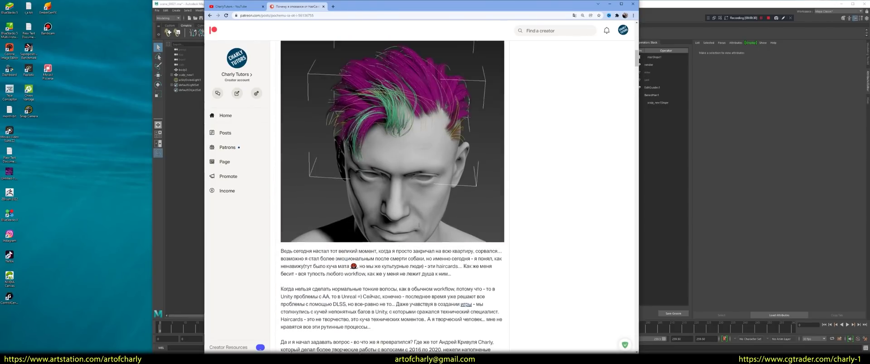
scroll(418, 225, up, 2)
click(609, 4)
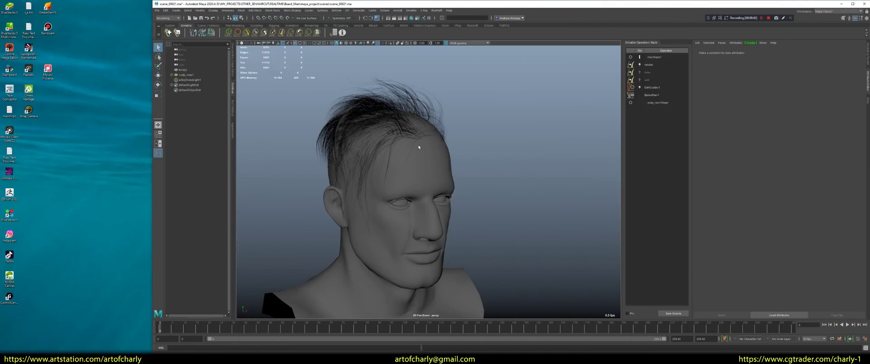
Orbit to a frontal view and select the hair to show HairShape1 attributes.
mouse_move(419, 146)
alt+mouse_down()
mouse_move(349, 145)
mouse_move(397, 165)
mouse_move(396, 184)
mouse_move(404, 139)
mouse_move(414, 174)
mouse_move(454, 190)
mouse_move(399, 182)
alt+mouse_up()
click(405, 139)
scroll(421, 189, up, 5)
scroll(420, 189, down, 5)
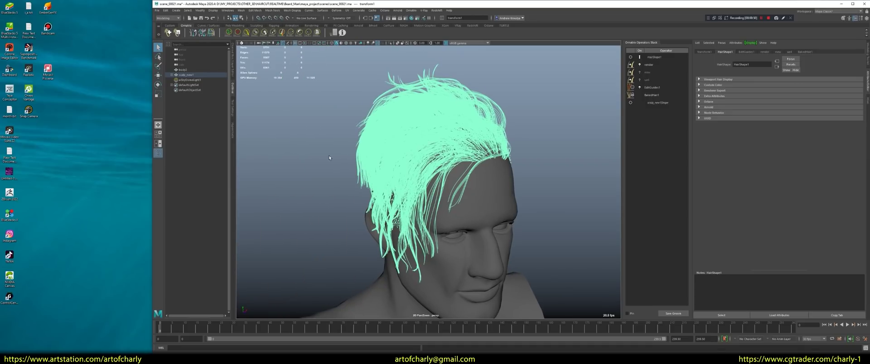
Set BakedHair1's Display Fraction to 1 to show all the hair.
click(651, 87)
scroll(572, 176, up, 5)
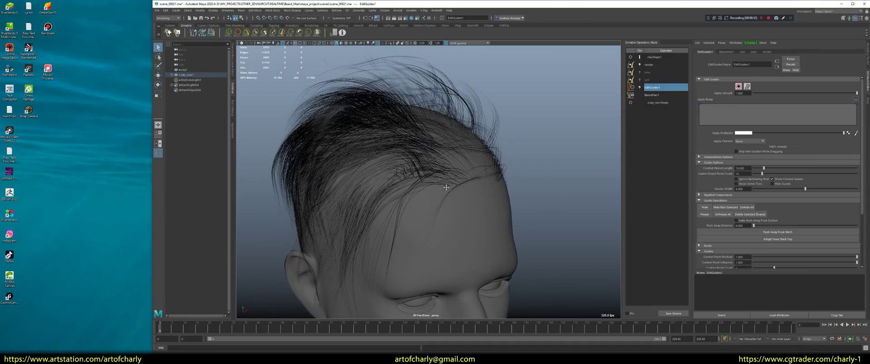
alt+drag(544, 172, 571, 177)
click(652, 95)
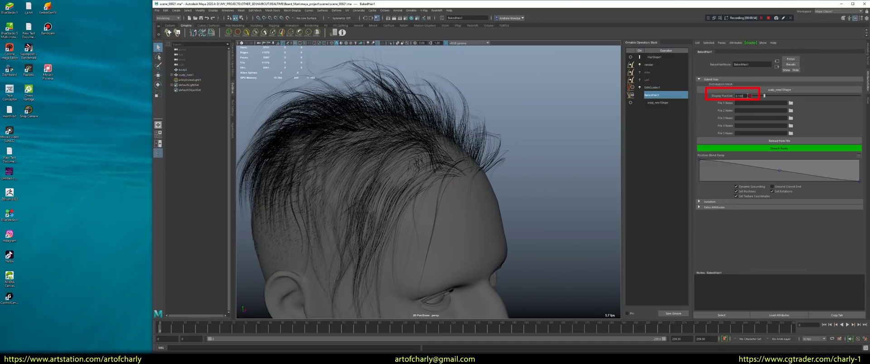
click(742, 96)
text(1)
key(Return)
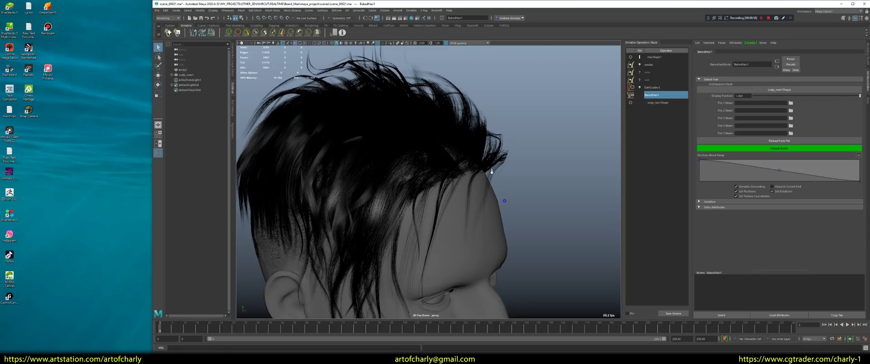
Assign the hairPhysicalShader1 material to the hair.
alt+drag(492, 171, 543, 155)
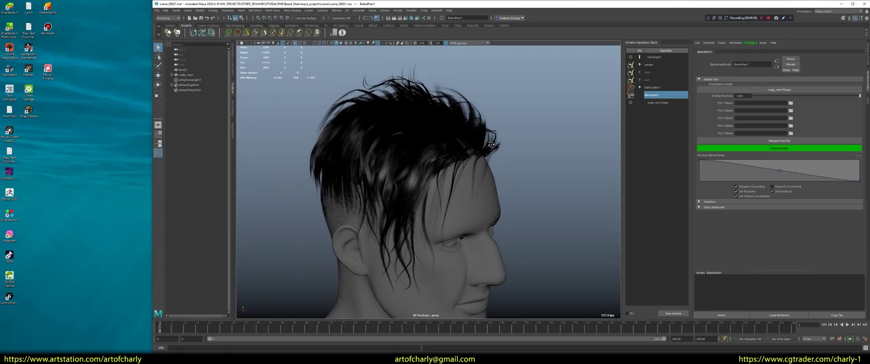
click(654, 57)
right_drag(427, 124, 439, 248)
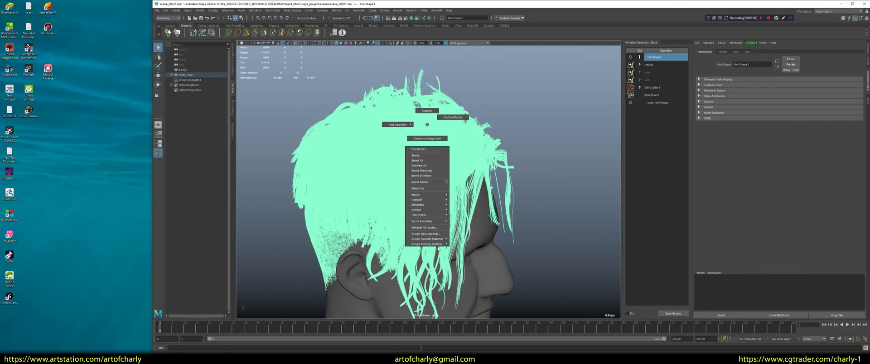
click(468, 259)
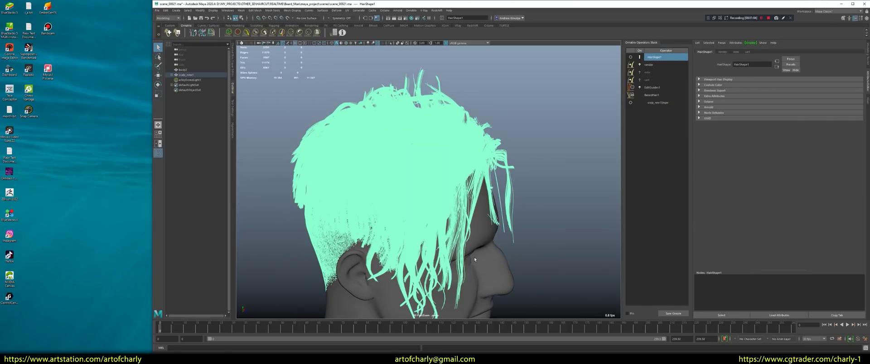
click(658, 96)
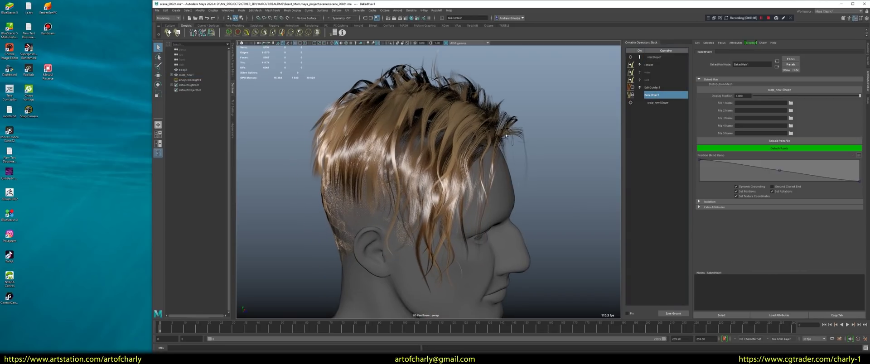
Turn off wireframe in HairShape1's viewport display and view the hair from side-front.
click(648, 58)
click(721, 80)
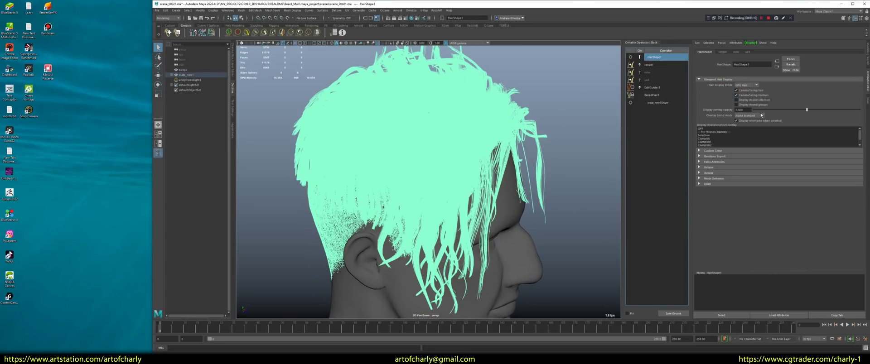
click(736, 120)
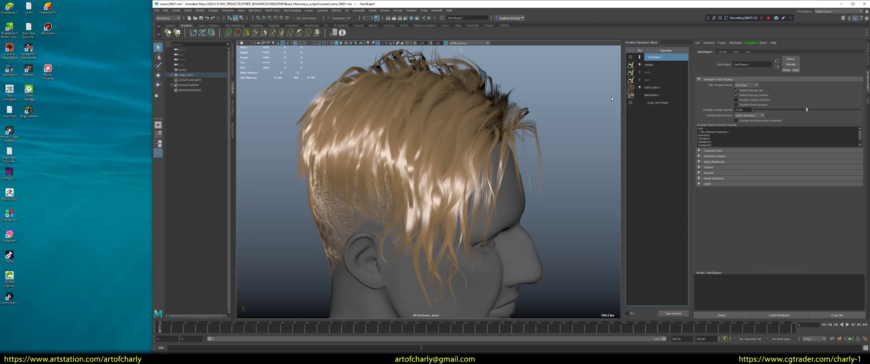
click(654, 90)
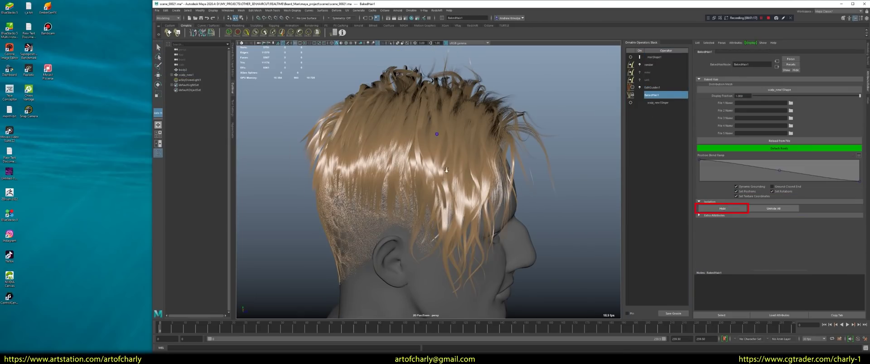
scroll(447, 170, up, 5)
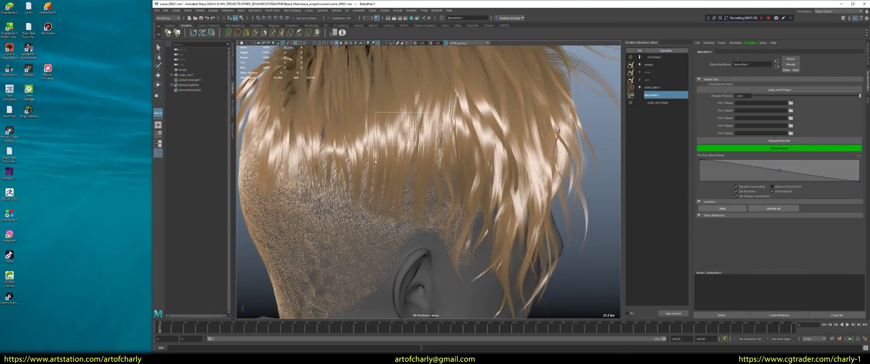
scroll(420, 170, down, 5)
mouse_move(421, 170)
alt+mouse_down()
mouse_move(395, 139)
mouse_move(481, 118)
mouse_move(447, 157)
mouse_move(526, 151)
mouse_move(428, 79)
mouse_move(404, 183)
mouse_move(436, 197)
alt+mouse_up()
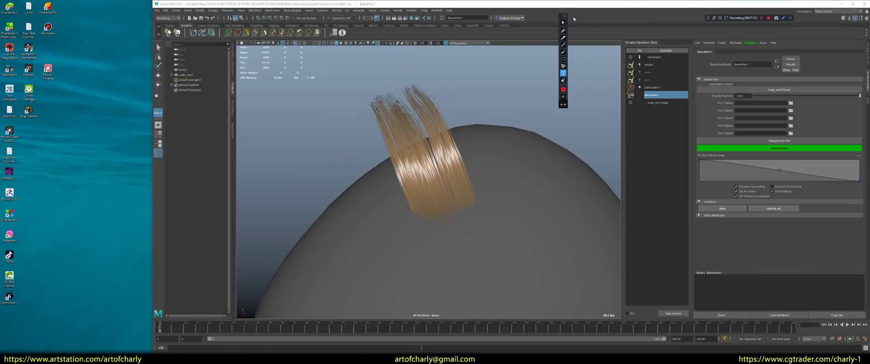
click(563, 30)
mouse_move(457, 222)
mouse_down()
mouse_move(409, 96)
mouse_move(418, 75)
mouse_move(480, 192)
mouse_up()
drag(372, 103, 421, 236)
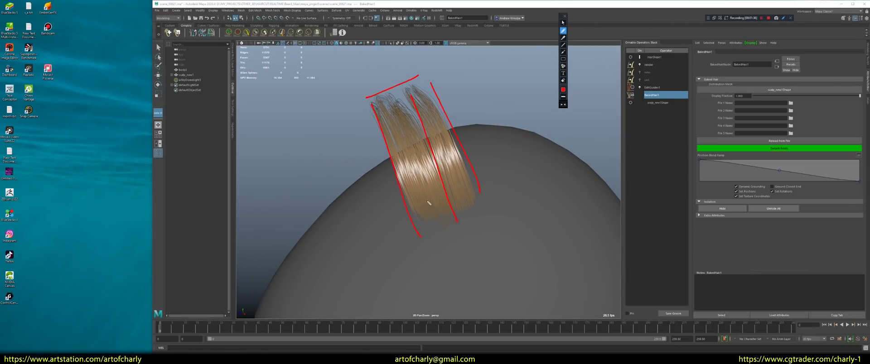
key(Escape)
mouse_move(429, 203)
alt+mouse_down()
mouse_move(450, 153)
mouse_move(460, 185)
mouse_move(458, 163)
mouse_move(412, 167)
mouse_move(399, 191)
mouse_move(410, 171)
mouse_move(427, 168)
mouse_move(404, 163)
mouse_move(445, 153)
alt+mouse_up()
alt+middle_drag(444, 153, 410, 163)
mouse_move(410, 164)
alt+mouse_down()
mouse_move(449, 184)
mouse_move(522, 168)
mouse_move(453, 181)
mouse_move(393, 159)
mouse_move(401, 196)
mouse_move(465, 171)
mouse_move(446, 163)
mouse_move(449, 175)
mouse_move(453, 148)
mouse_move(458, 223)
mouse_move(492, 205)
mouse_move(491, 217)
mouse_move(458, 197)
alt+mouse_up()
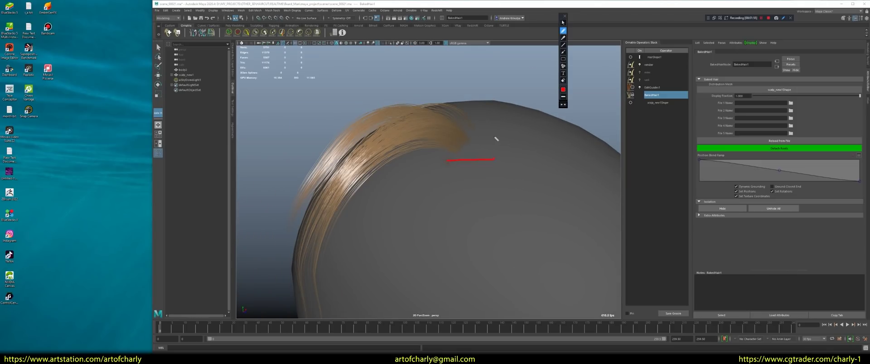
drag(443, 163, 484, 163)
alt+drag(472, 191, 431, 187)
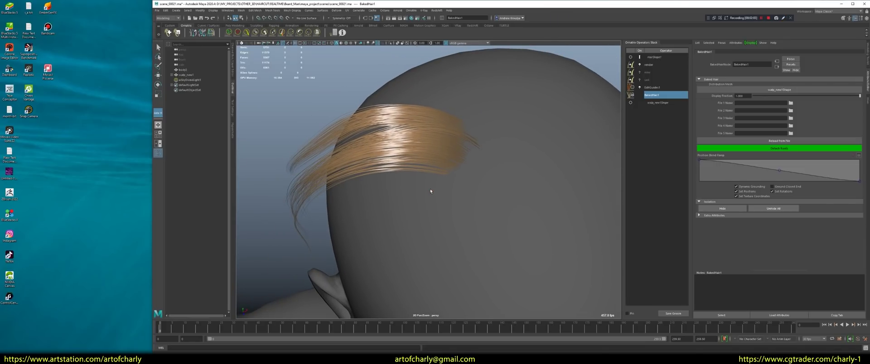
mouse_move(417, 191)
mouse_down()
mouse_move(460, 111)
mouse_move(480, 195)
mouse_move(447, 204)
mouse_up()
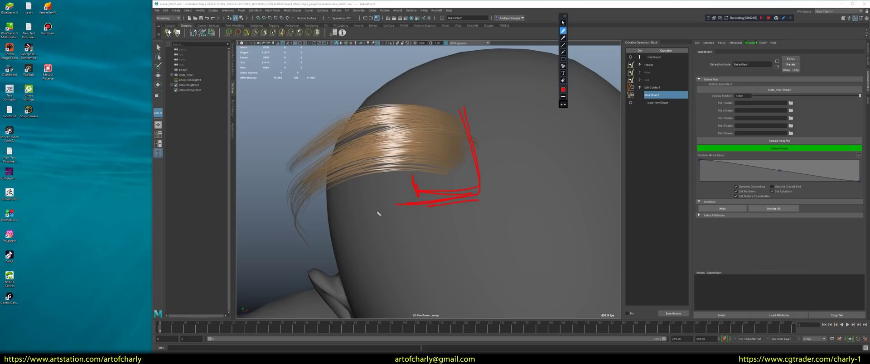
mouse_move(385, 208)
alt+mouse_down()
mouse_move(444, 153)
mouse_move(475, 181)
mouse_move(430, 179)
alt+mouse_up()
drag(405, 104, 473, 124)
mouse_move(445, 185)
alt+mouse_down()
mouse_move(561, 135)
mouse_move(399, 142)
mouse_move(414, 171)
alt+mouse_up()
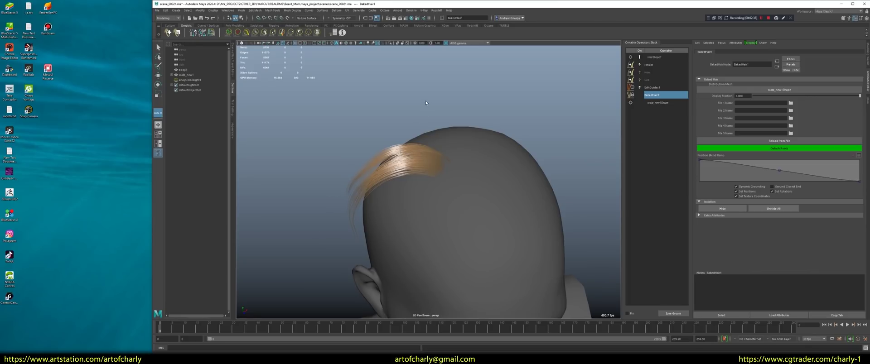
alt+drag(445, 152, 466, 171)
alt+middle_drag(464, 172, 407, 169)
mouse_move(407, 169)
alt+mouse_down()
mouse_move(455, 208)
mouse_move(446, 201)
mouse_move(468, 188)
mouse_move(452, 186)
mouse_move(458, 200)
alt+mouse_up()
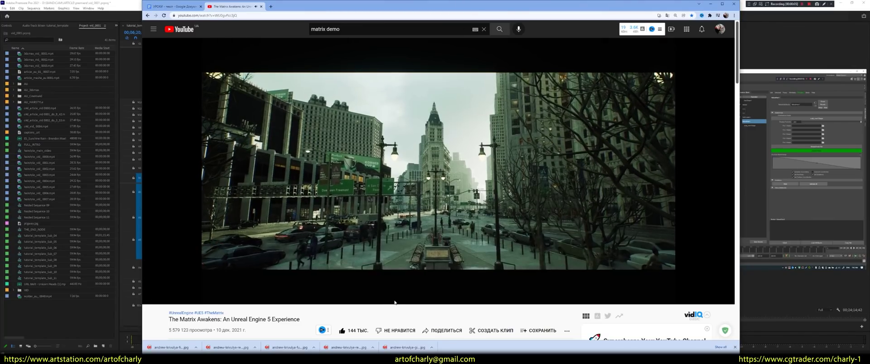
Enlarge the image in Ephere's tweet about Ornatrix hair editing in Unreal Engine.
scroll(391, 313, down, 1)
scroll(392, 313, up, 1)
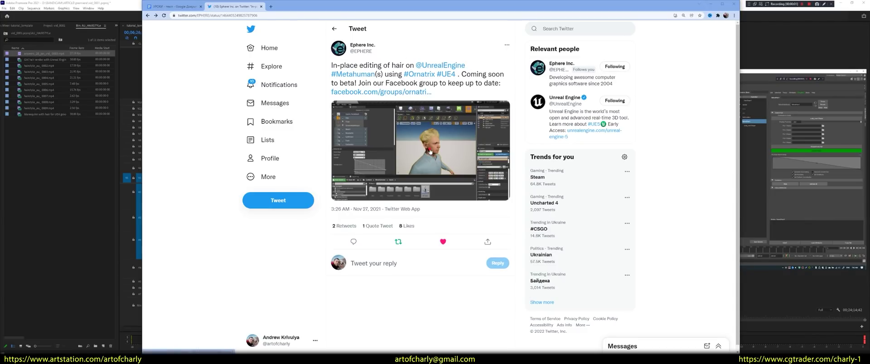
click(418, 172)
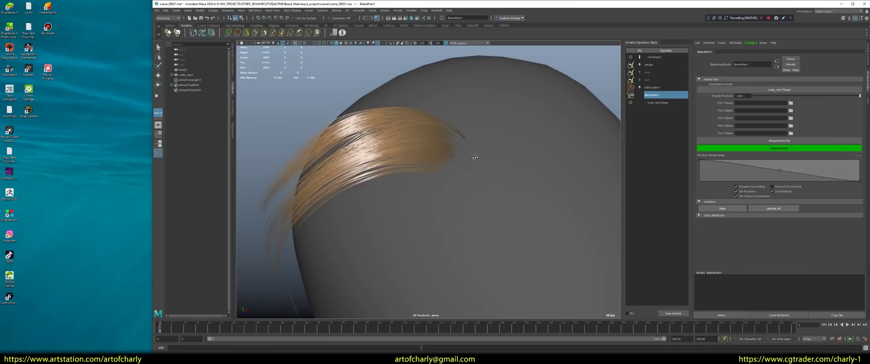
mouse_move(480, 177)
alt+mouse_down()
mouse_move(445, 156)
mouse_move(386, 142)
mouse_move(423, 136)
mouse_move(429, 155)
alt+mouse_up()
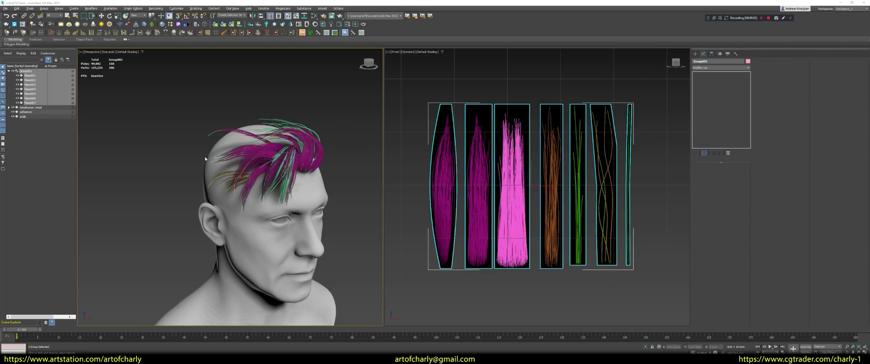
Select and hide the head mesh, leaving the scalp selected.
click(348, 169)
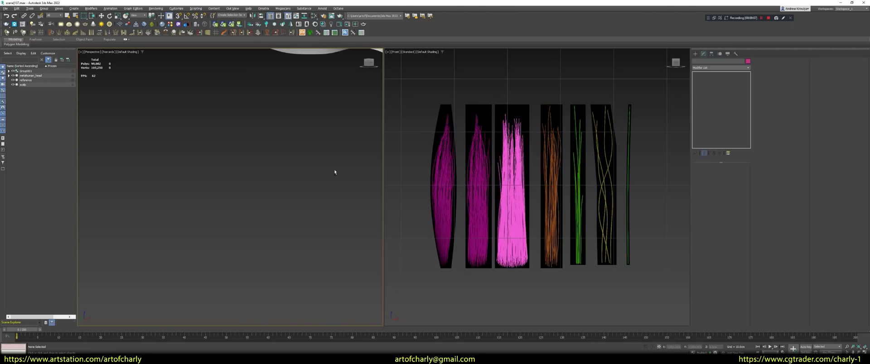
middle_drag(317, 132, 297, 234)
click(272, 195)
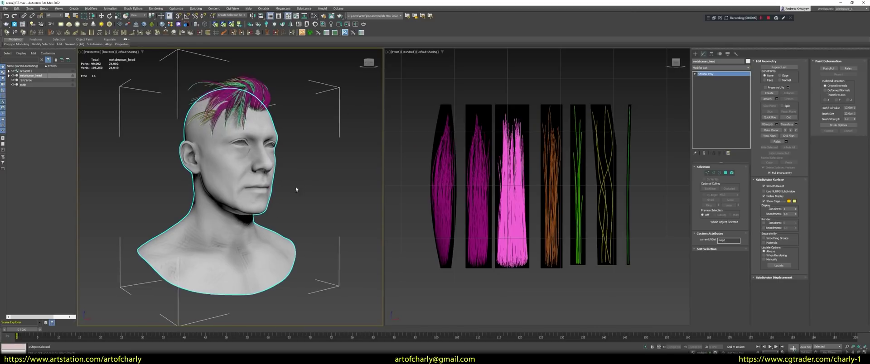
scroll(282, 198, up, 5)
mouse_move(282, 198)
alt+middle_down()
mouse_move(290, 196)
mouse_move(236, 190)
alt+middle_up()
click(23, 102)
Orbit behind the scalp and show the layer_1 and layer_twist hair cards.
scroll(236, 190, down, 3)
alt+middle_drag(150, 132, 86, 112)
click(18, 80)
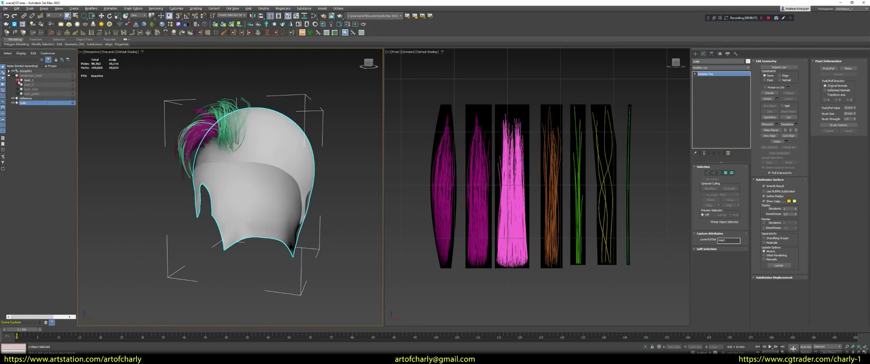
click(18, 89)
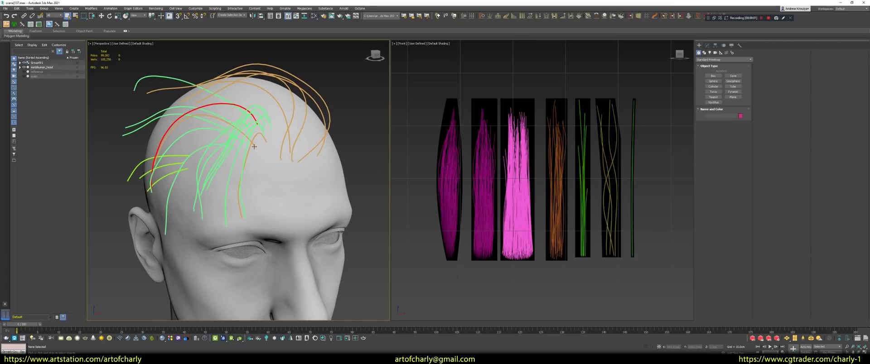
Put the main_guides curves into Roots editing in Ox Edit Guides.
click(327, 123)
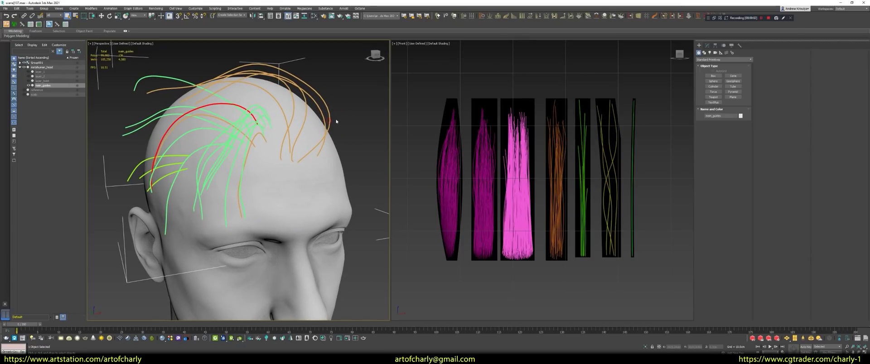
click(707, 46)
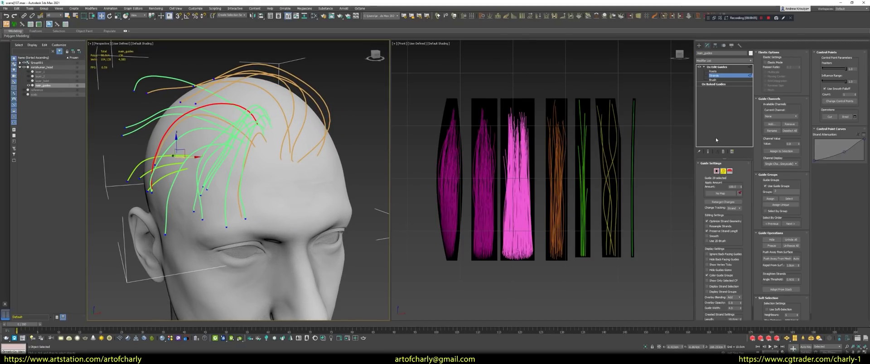
click(713, 71)
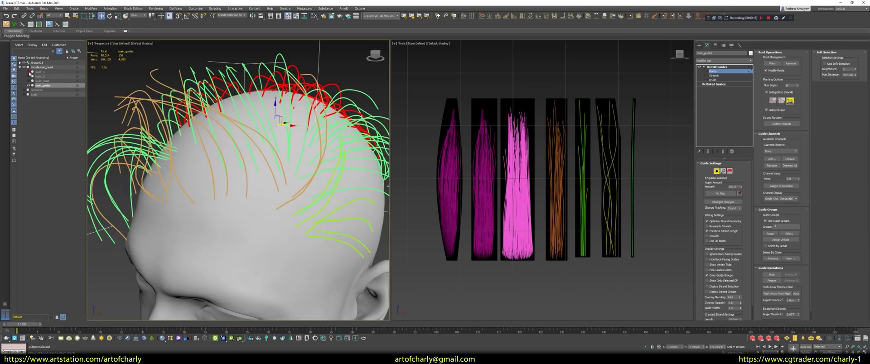
Toggle the layer_1 hair repeatedly to compare with the guides, leaving it hidden.
click(28, 71)
click(28, 71)
click(28, 72)
click(28, 72)
click(28, 72)
click(28, 72)
click(28, 71)
click(29, 72)
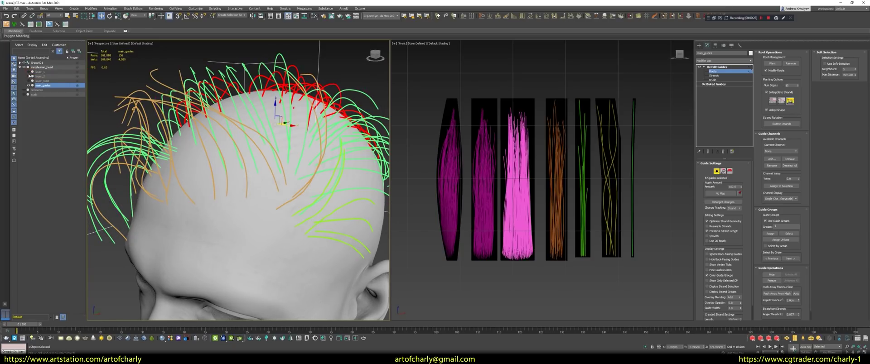
Inspect the brown layer_2 side strands up close, then hide them again.
click(29, 76)
click(28, 76)
click(28, 76)
click(29, 76)
click(28, 76)
alt+middle_drag(319, 265, 308, 186)
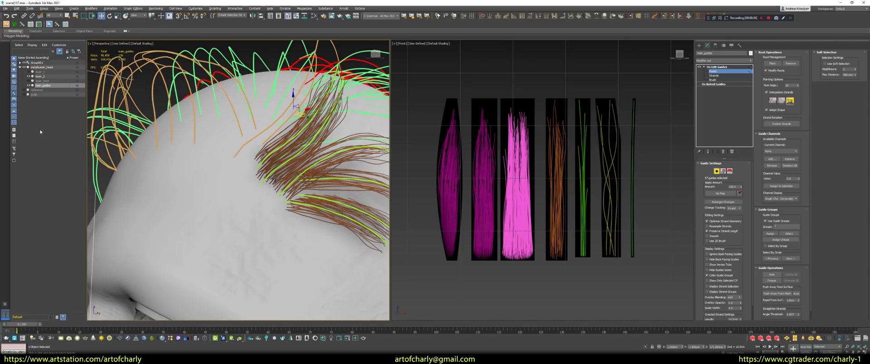
click(28, 76)
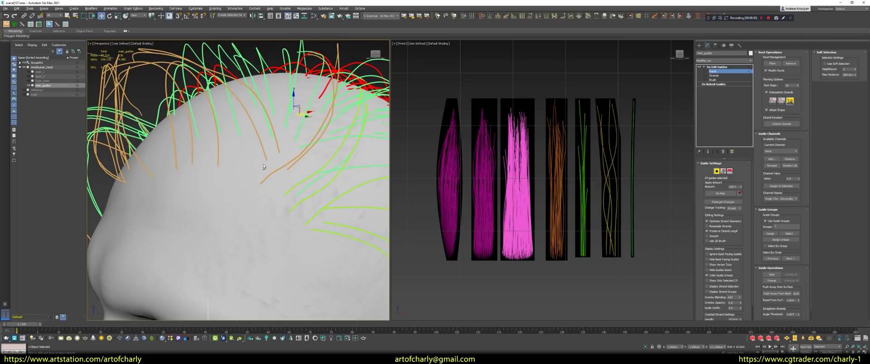
alt+middle_drag(260, 163, 186, 142)
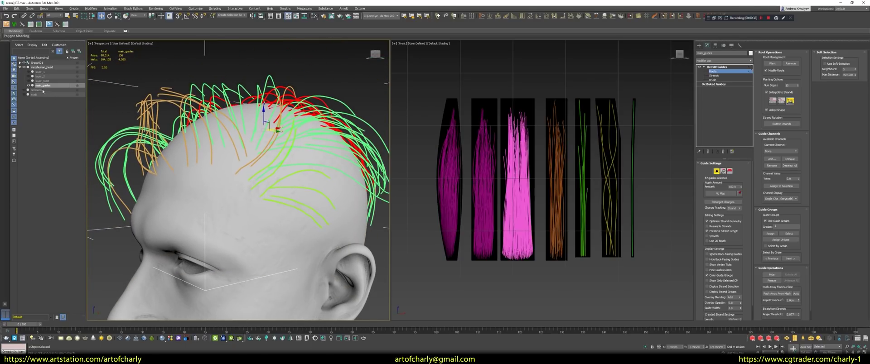
Show the layer_twist, layer_1 and layer_2 hair cards again over the guides.
click(28, 81)
mouse_move(245, 163)
alt+middle_down()
mouse_move(265, 151)
mouse_move(245, 144)
alt+middle_up()
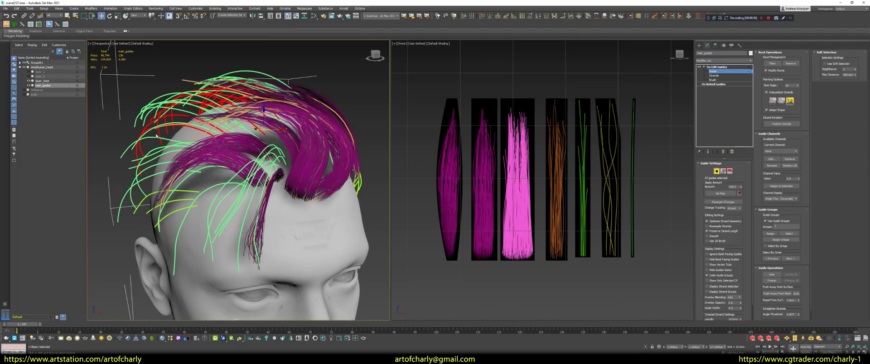
click(28, 76)
click(28, 72)
mouse_move(245, 172)
alt+middle_down()
mouse_move(217, 199)
mouse_move(311, 171)
mouse_move(295, 149)
mouse_move(254, 129)
mouse_move(309, 190)
mouse_move(261, 204)
alt+middle_up()
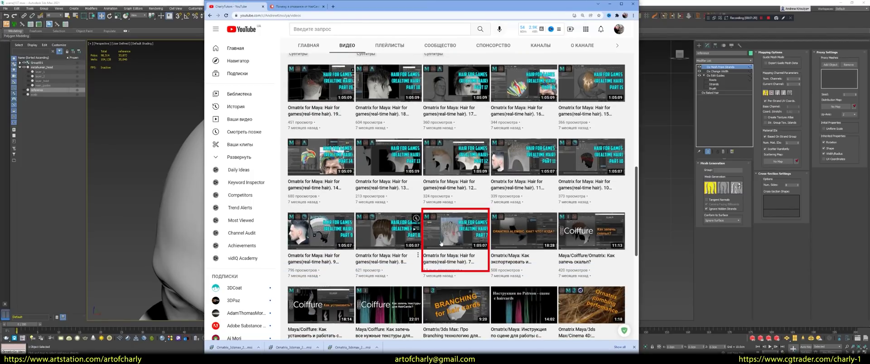
Scroll up through the channel's Ornatrix for Maya hair-for-games video grid.
scroll(475, 246, up, 3)
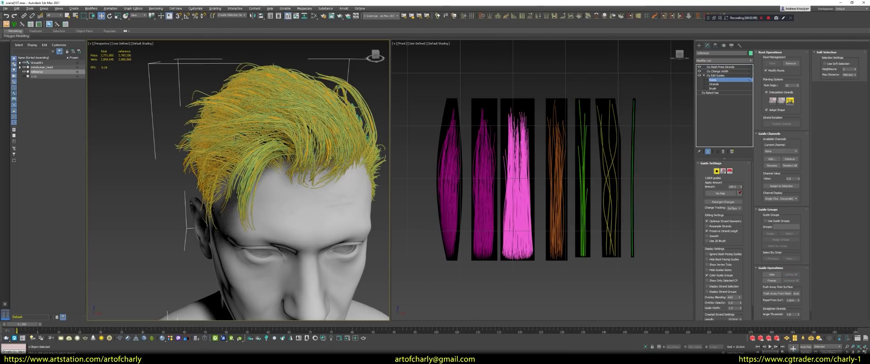
Show the groom as green strand meshes via Ox Mesh From Strands and orbit around the head's back.
alt+middle_drag(236, 138, 706, 162)
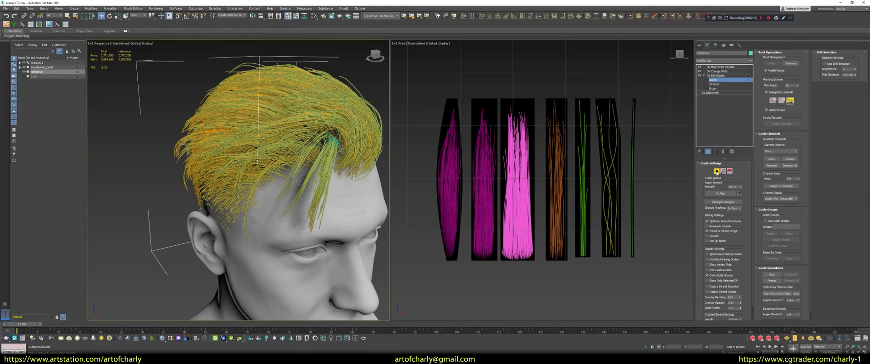
click(719, 68)
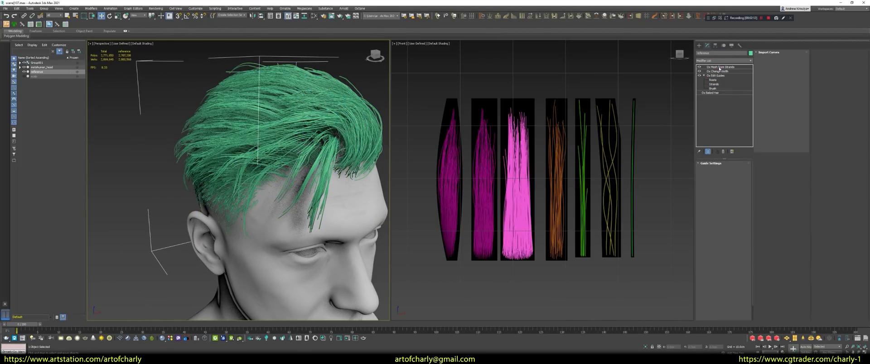
mouse_move(227, 166)
alt+middle_down()
mouse_move(295, 157)
mouse_move(251, 220)
mouse_move(269, 244)
alt+middle_up()
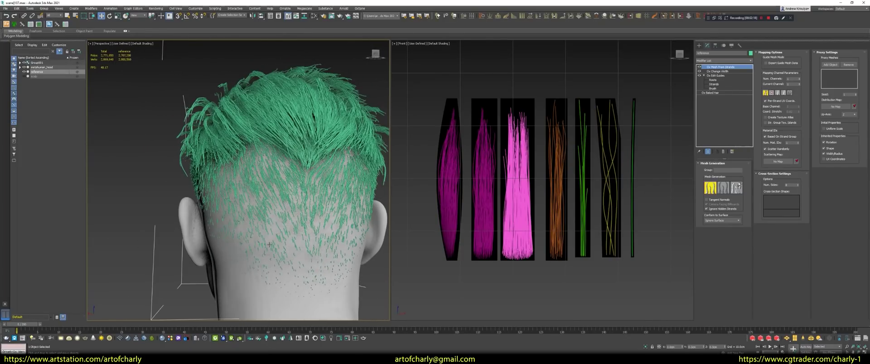
mouse_move(282, 204)
alt+middle_down()
mouse_move(315, 218)
mouse_move(317, 253)
mouse_move(214, 170)
mouse_move(194, 174)
mouse_move(219, 194)
alt+middle_up()
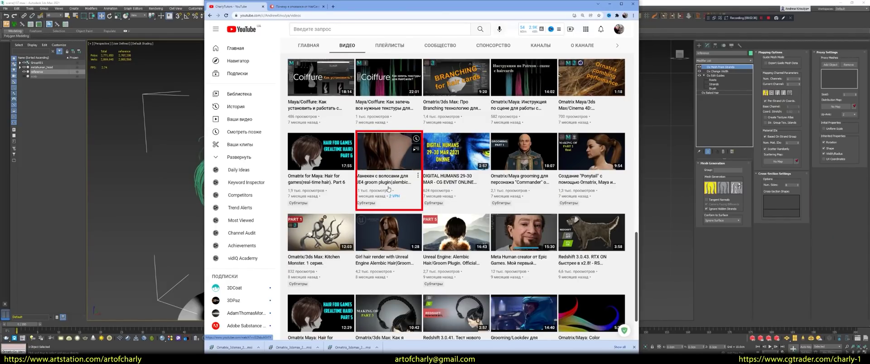
Dismiss the browser to bring back the 3ds Max green groom scene.
click(611, 4)
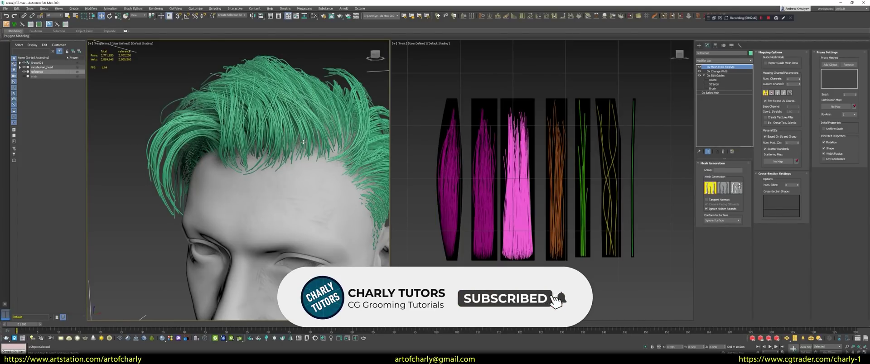
Select all the reference groom's hair guides and hide them.
alt+middle_drag(303, 142, 317, 152)
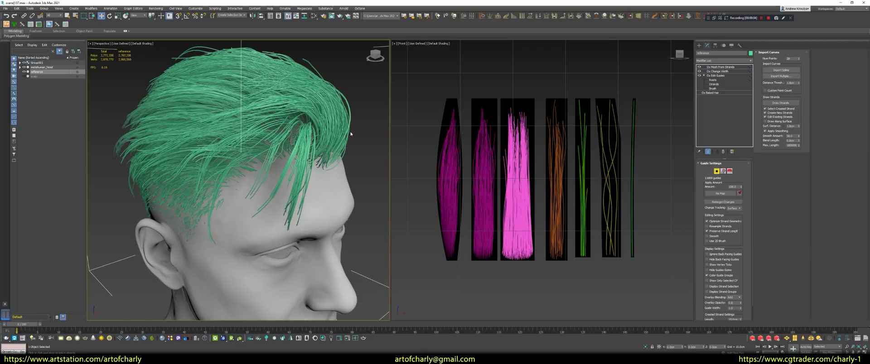
drag(337, 119, 352, 140)
key(ctrl+a)
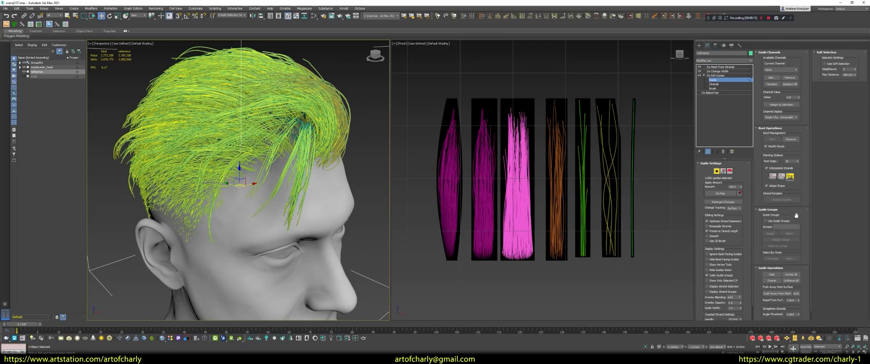
click(773, 276)
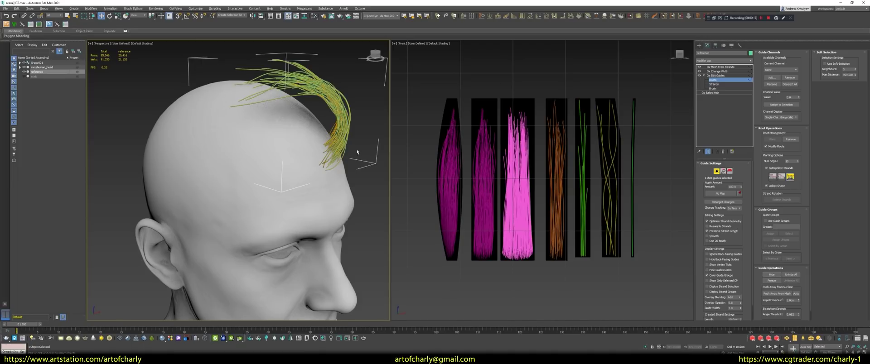
Show the Ox Change Width settings and orbit around the remaining hair clump.
alt+middle_drag(357, 152, 313, 182)
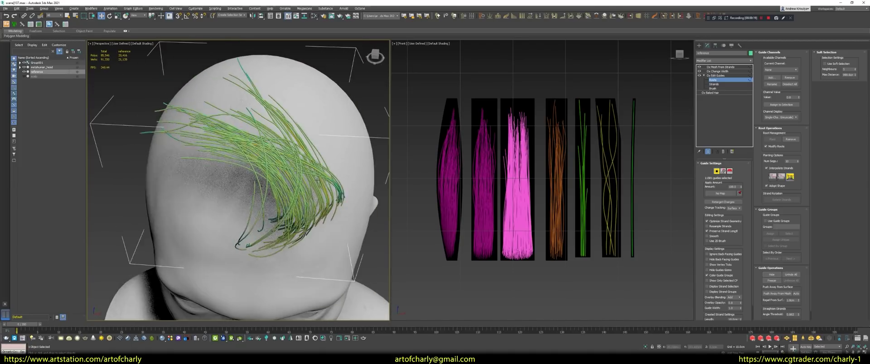
alt+middle_drag(313, 182, 344, 191)
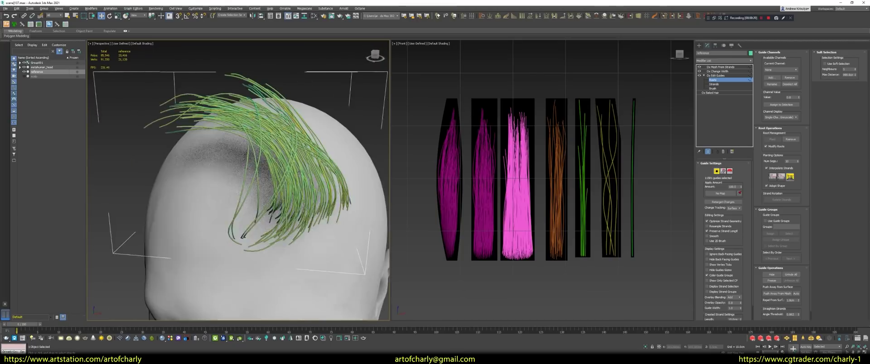
click(719, 71)
mouse_move(271, 191)
alt+middle_down()
mouse_move(146, 200)
mouse_move(263, 163)
mouse_move(245, 114)
alt+middle_up()
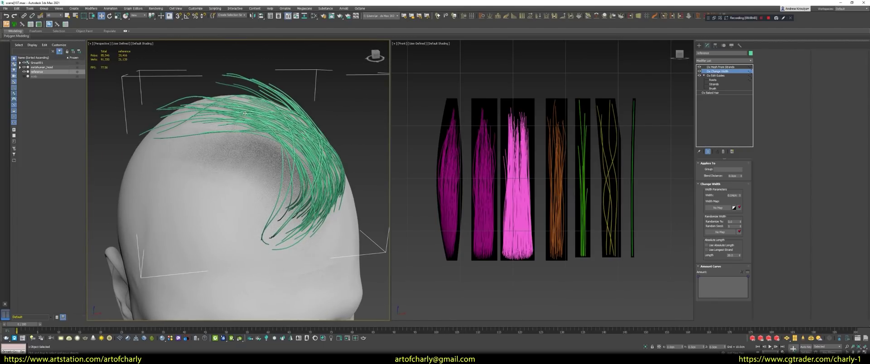
alt+middle_drag(315, 163, 282, 166)
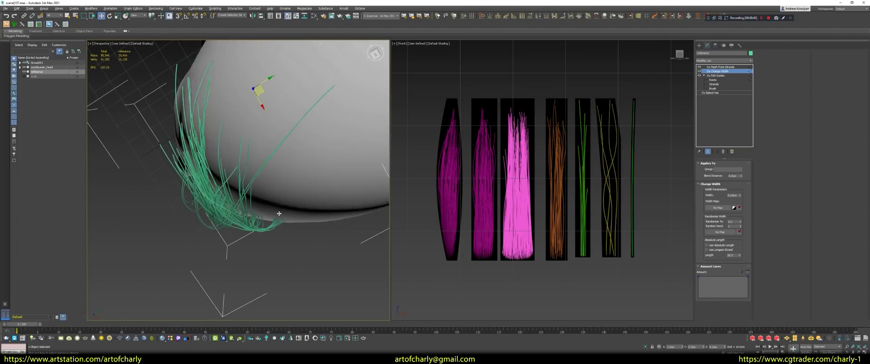
drag(282, 167, 345, 189)
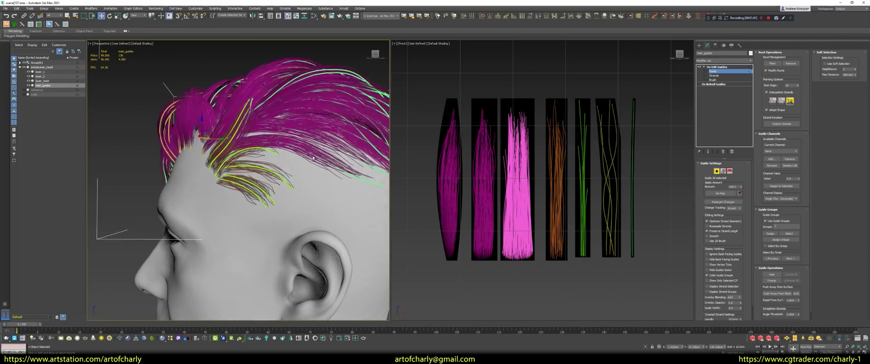
Select the temple guides, invert the selection, and freeze all the other guides.
alt+middle_drag(313, 158, 226, 219)
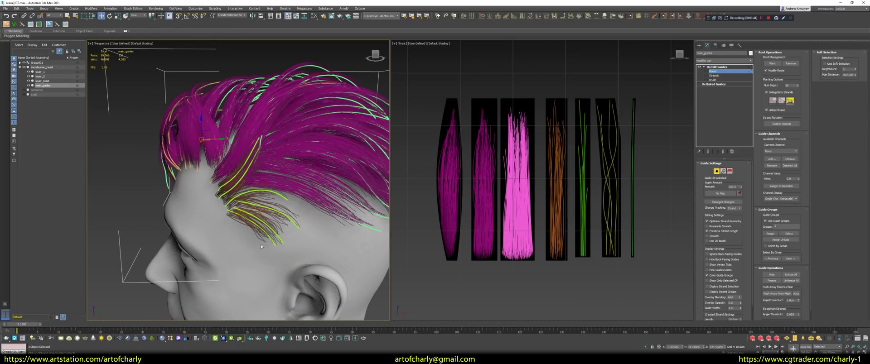
alt+middle_drag(281, 190, 245, 200)
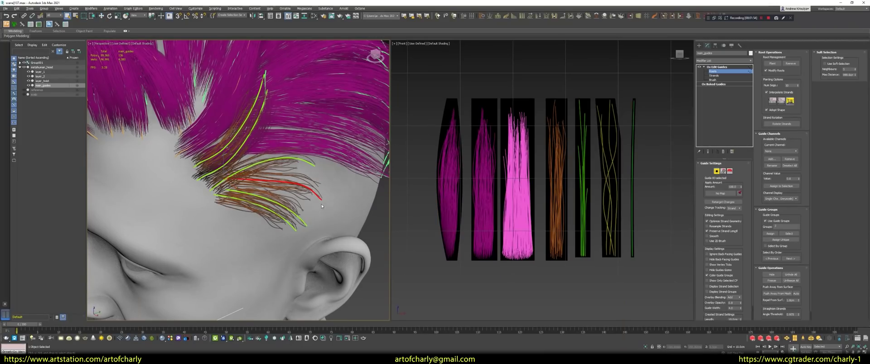
drag(326, 193, 282, 236)
alt+middle_drag(307, 231, 312, 225)
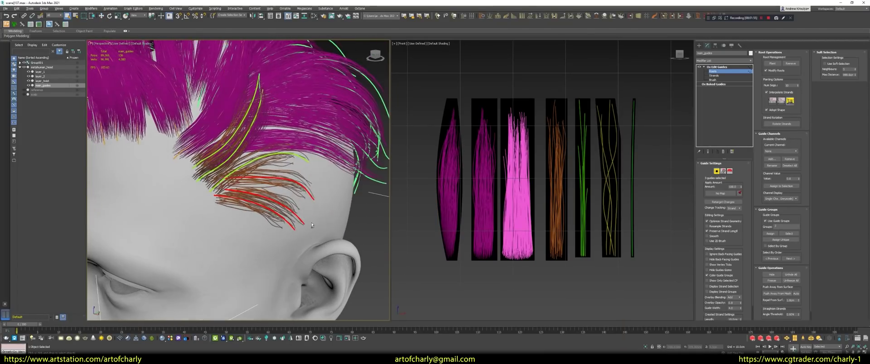
key(ctrl+i)
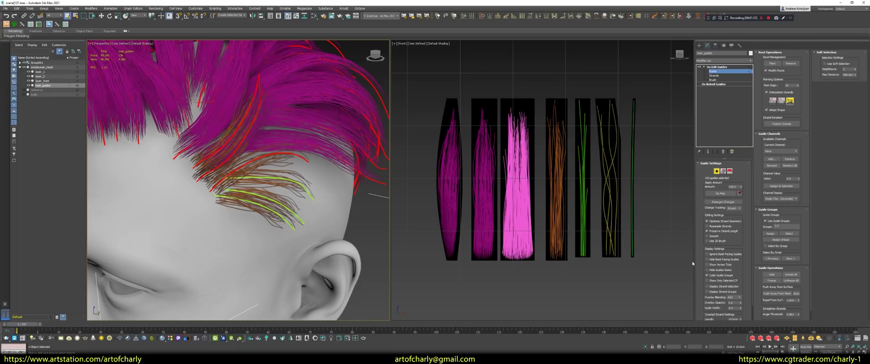
click(772, 281)
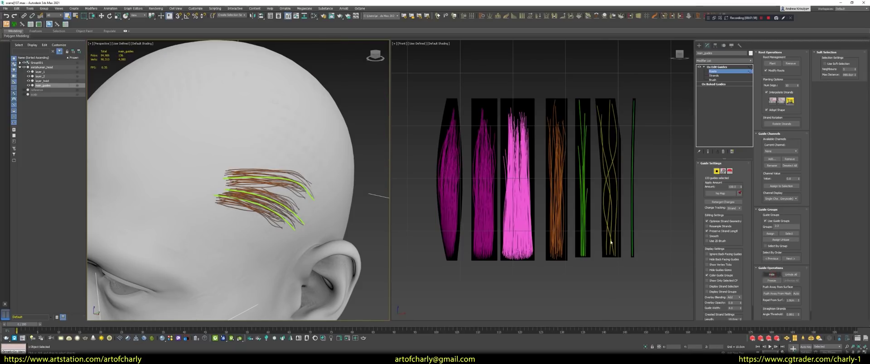
Switch the selection back to the temple guides and zoom in on the brow.
scroll(204, 187, down, 10)
mouse_move(204, 186)
alt+middle_down()
mouse_move(273, 190)
mouse_move(217, 191)
alt+middle_up()
scroll(273, 190, up, 5)
key(ctrl+i)
scroll(231, 190, up, 2)
mouse_move(260, 211)
alt+middle_down()
mouse_move(290, 204)
mouse_move(254, 200)
alt+middle_up()
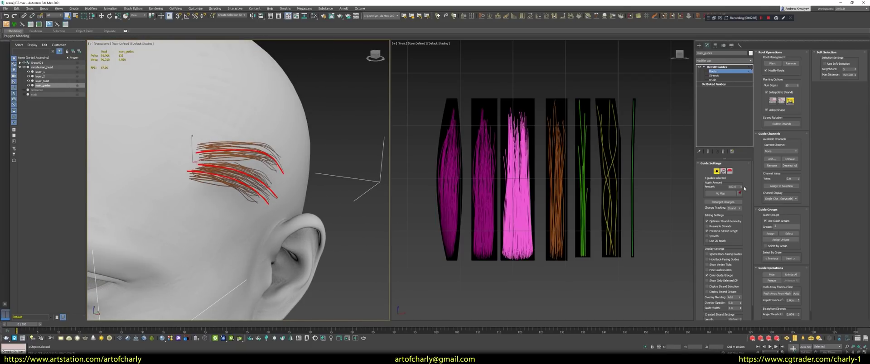
Enter guide Brush mode with the first brush, then select the layer_1 hair card object.
key(3)
alt+middle_drag(233, 175, 292, 165)
mouse_move(349, 165)
alt+middle_down()
mouse_move(233, 171)
mouse_move(288, 166)
alt+middle_up()
scroll(261, 151, down, 5)
scroll(272, 165, up, 5)
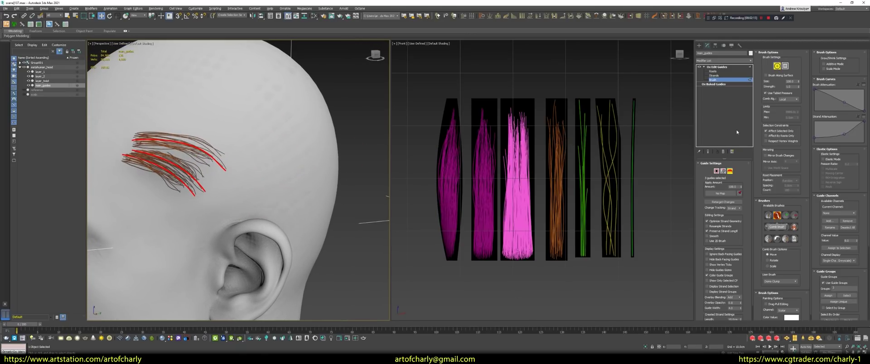
click(768, 215)
alt+middle_drag(233, 145, 149, 129)
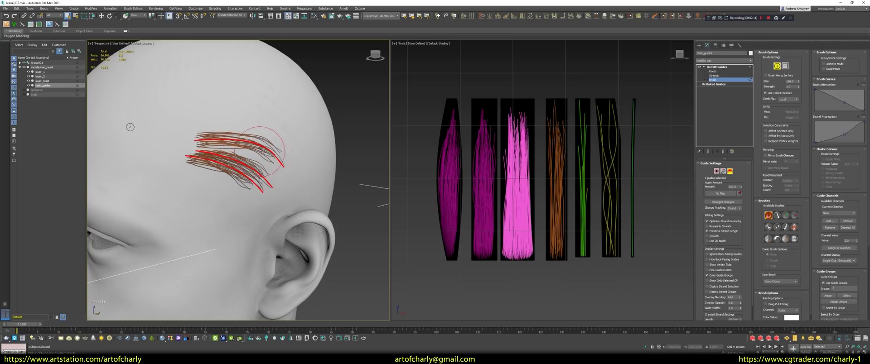
click(41, 72)
key(w)
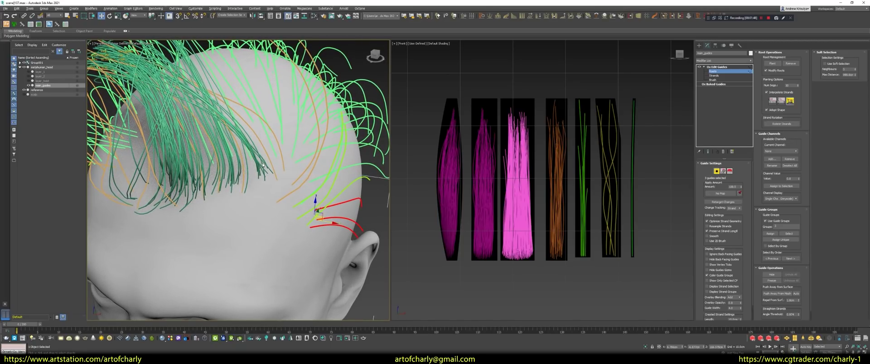
Select the Group001 hair card group and switch the second viewport to Perspective.
drag(277, 223, 95, 113)
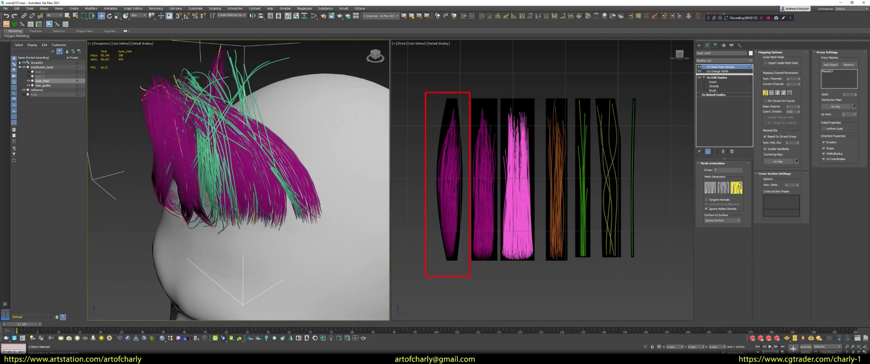
alt+middle_drag(227, 145, 258, 125)
alt+middle_drag(273, 118, 317, 136)
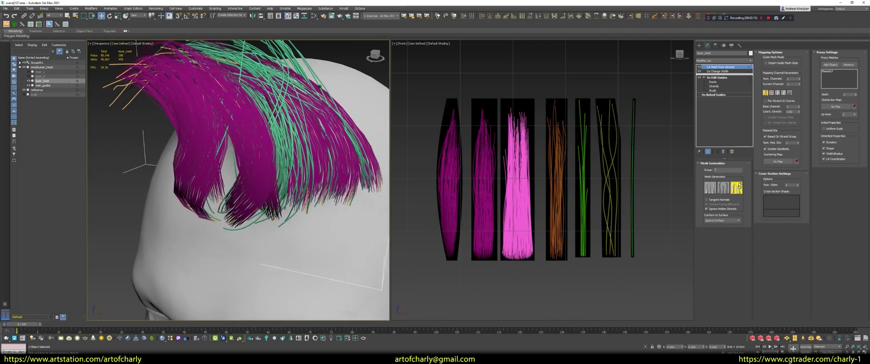
click(461, 170)
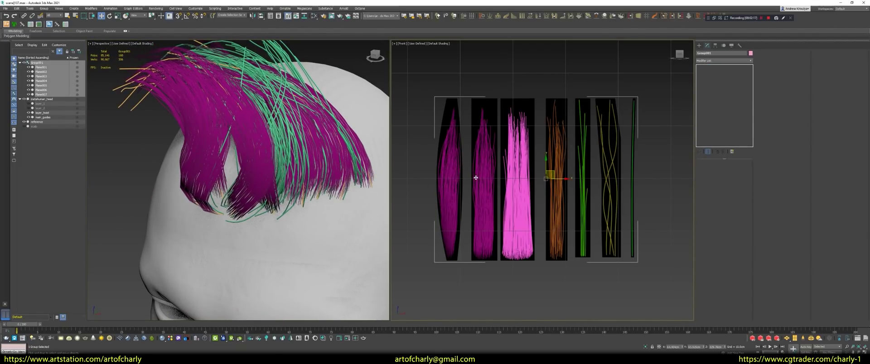
key(p)
mouse_move(476, 177)
alt+middle_down()
mouse_move(478, 196)
mouse_move(493, 207)
mouse_move(623, 128)
alt+middle_up()
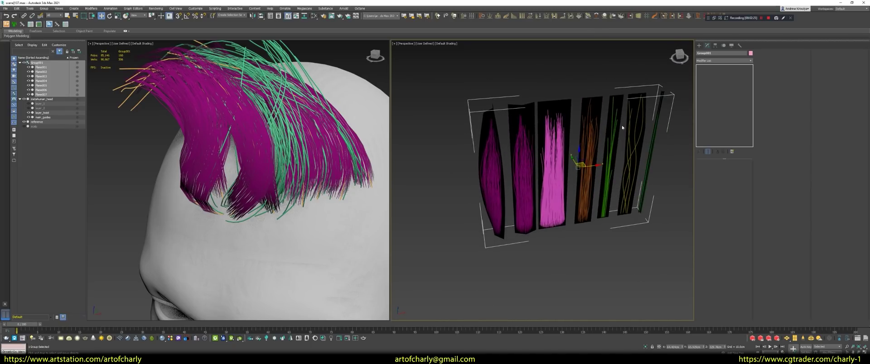
Open Group001, select Plane007, and turn on edged-faces display with F4.
click(45, 9)
click(50, 27)
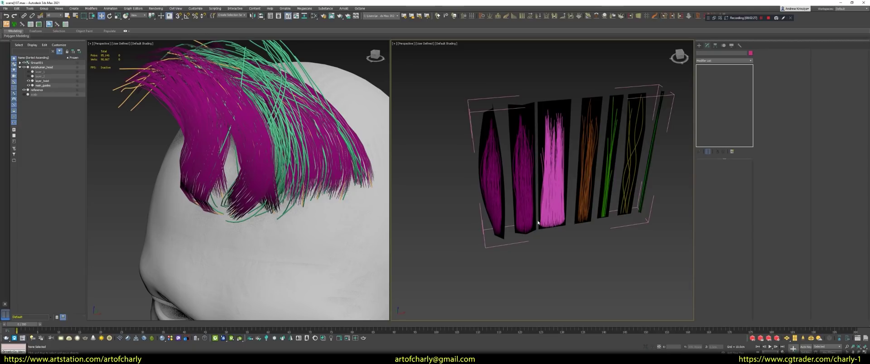
click(501, 177)
alt+middle_drag(502, 177, 487, 190)
key(F4)
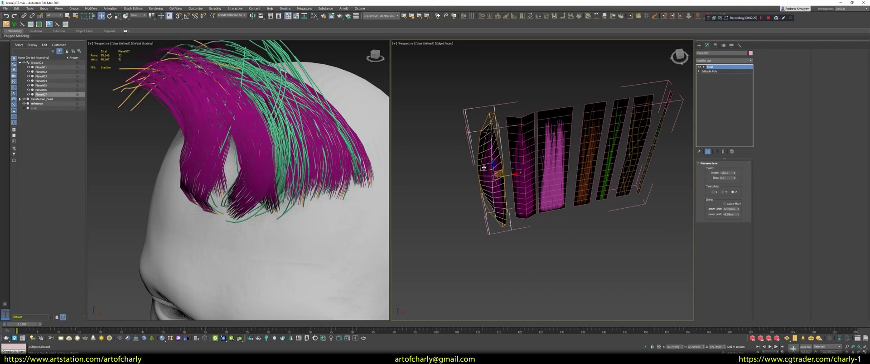
scroll(485, 170, up, 3)
scroll(485, 170, up, 3)
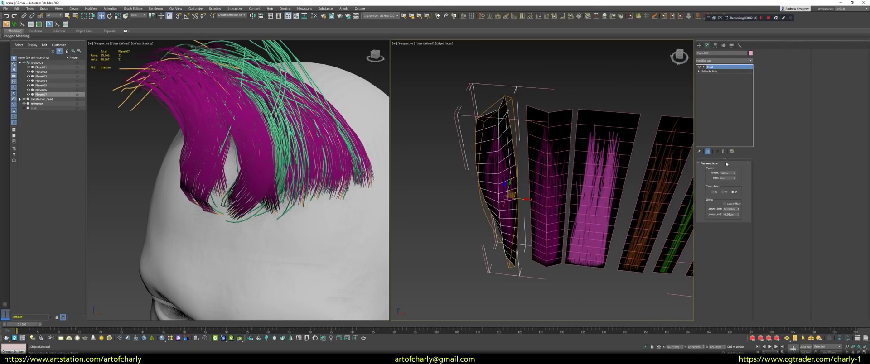
Change Plane007's Twist Angle from about -122 to about -170, then clear the selection.
mouse_move(734, 175)
mouse_down()
mouse_move(729, 185)
mouse_move(720, 143)
mouse_move(712, 176)
mouse_move(711, 167)
mouse_up()
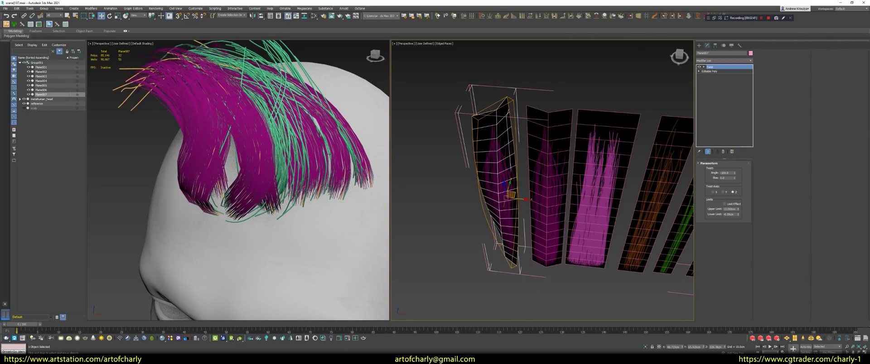
scroll(269, 139, down, 2)
scroll(269, 140, down, 4)
mouse_move(268, 140)
alt+middle_down()
mouse_move(319, 143)
mouse_move(321, 121)
alt+middle_up()
click(316, 134)
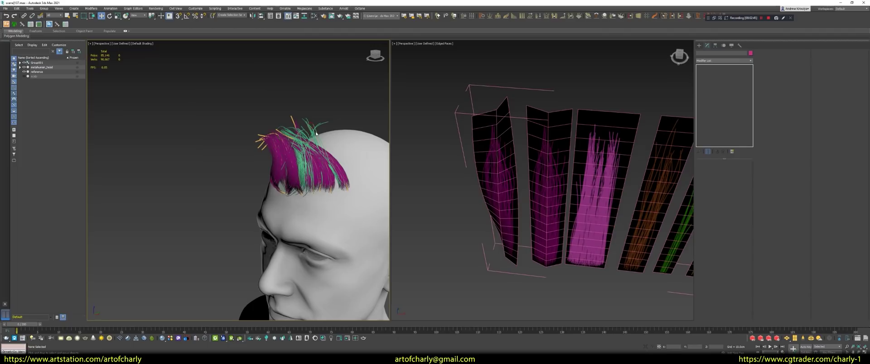
Select and frame the reference hair object, orbit it, and draw then clear screen annotations.
click(312, 131)
key(z)
alt+middle_drag(311, 130, 287, 165)
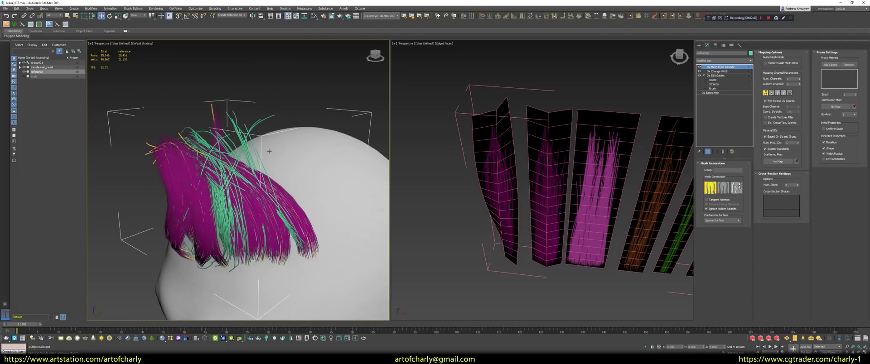
key(ctrl+shift+d)
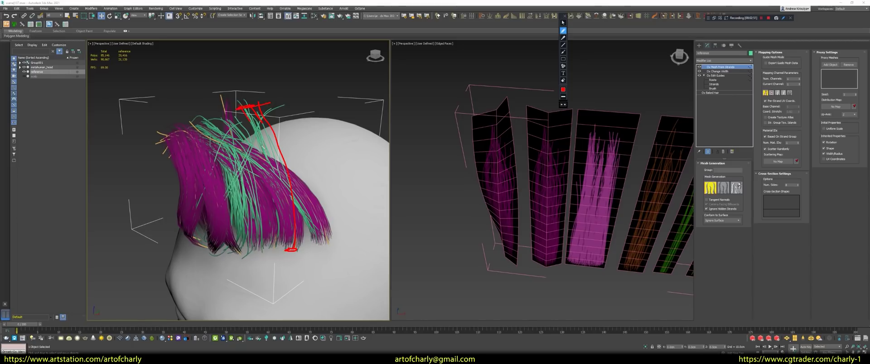
key(ctrl+shift+d)
mouse_move(260, 121)
alt+middle_down()
mouse_move(326, 207)
mouse_move(272, 194)
alt+middle_up()
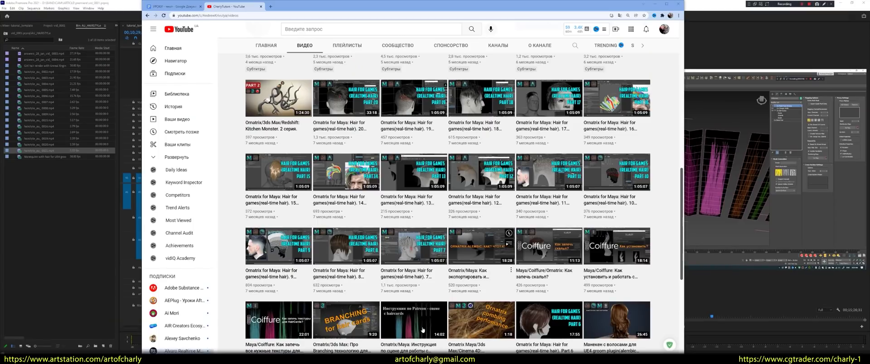
Turn on the annotation pen and draw a line across the YouTube video thumbnails.
key(ctrl+shift+d)
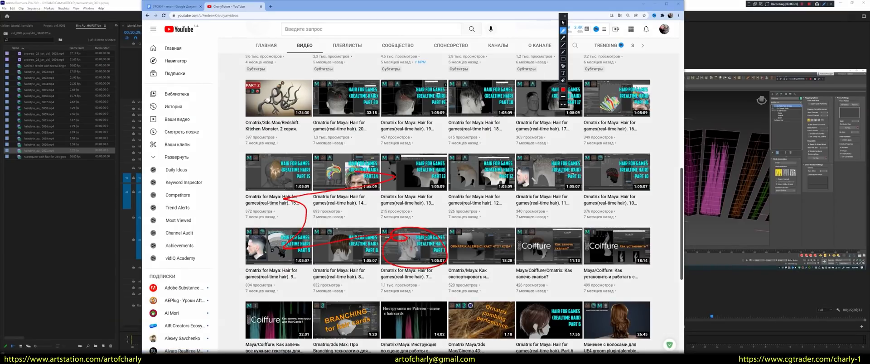
drag(610, 111, 317, 109)
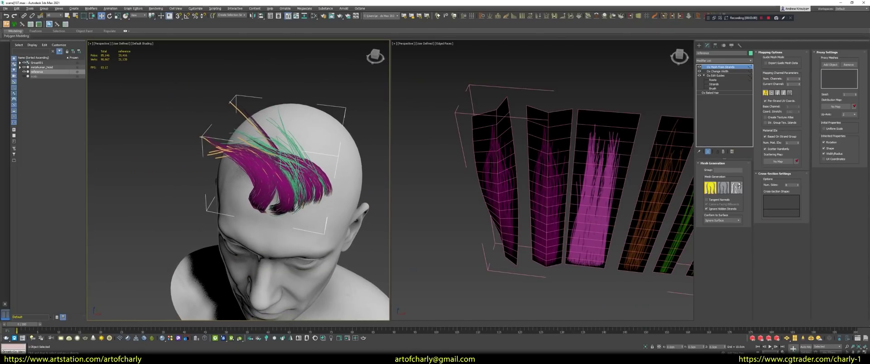
scroll(373, 228, down, 5)
scroll(408, 228, down, 5)
scroll(453, 228, down, 5)
scroll(515, 227, down, 5)
scroll(515, 235, down, 10)
scroll(515, 254, down, 10)
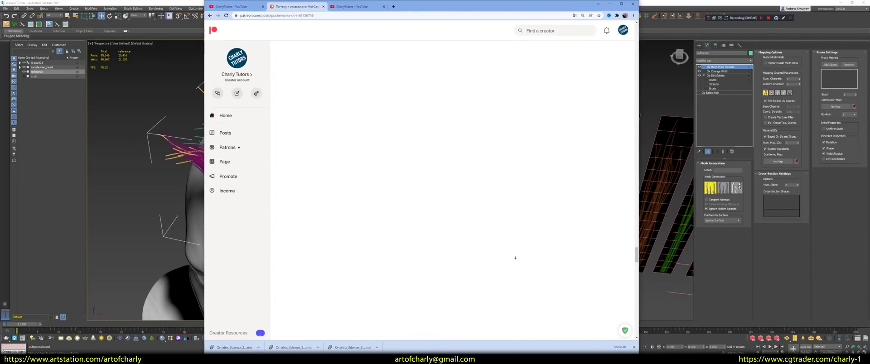
scroll(405, 176, up, 5)
scroll(399, 179, up, 5)
scroll(389, 184, up, 5)
scroll(381, 189, up, 5)
scroll(376, 190, up, 3)
scroll(349, 202, up, 6)
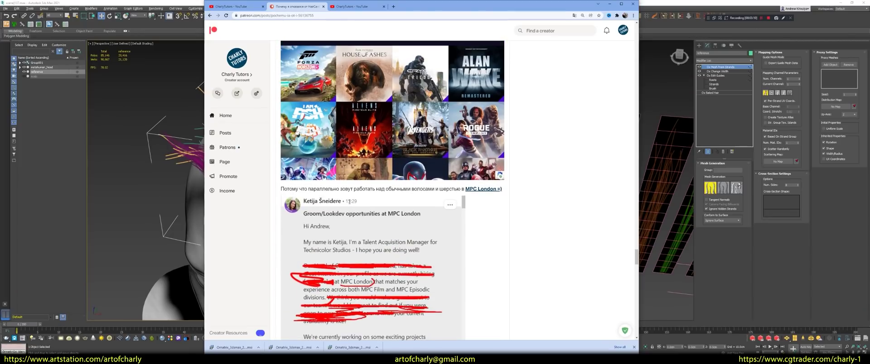
scroll(349, 205, down, 4)
scroll(350, 204, down, 4)
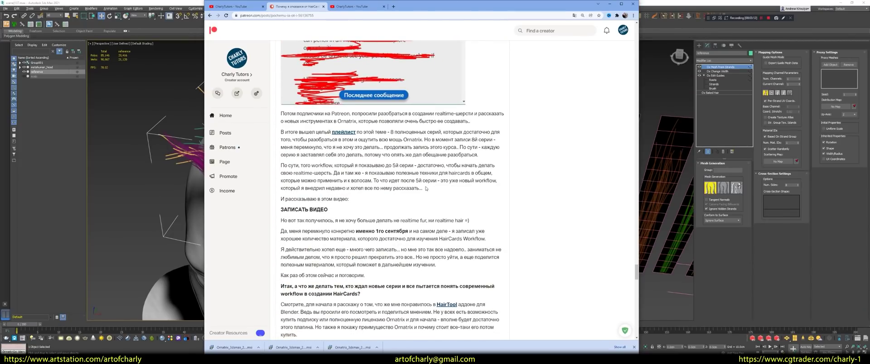
scroll(426, 188, down, 5)
scroll(428, 187, down, 5)
scroll(432, 185, down, 5)
scroll(436, 183, down, 5)
scroll(408, 163, up, 5)
scroll(335, 111, up, 5)
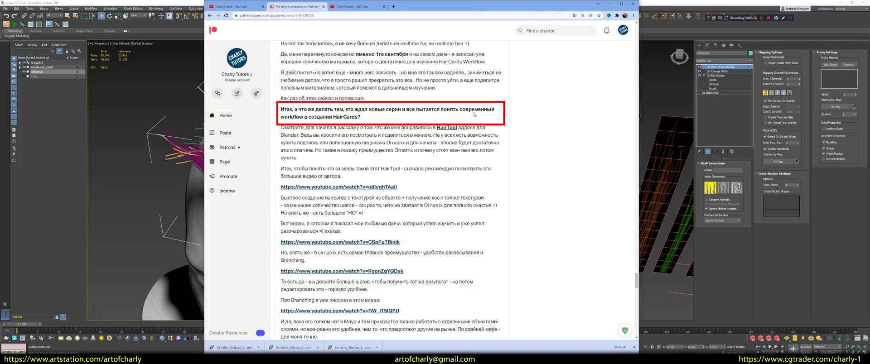
scroll(398, 168, down, 3)
scroll(376, 157, down, 5)
scroll(349, 143, down, 5)
scroll(320, 130, down, 5)
scroll(320, 130, down, 2)
scroll(336, 141, down, 5)
scroll(358, 154, up, 10)
scroll(374, 164, up, 2)
scroll(377, 171, up, 3)
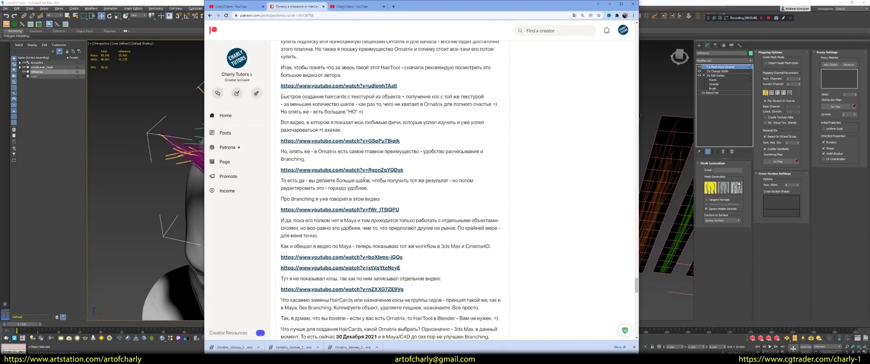
scroll(372, 183, up, 1)
scroll(373, 141, up, 1)
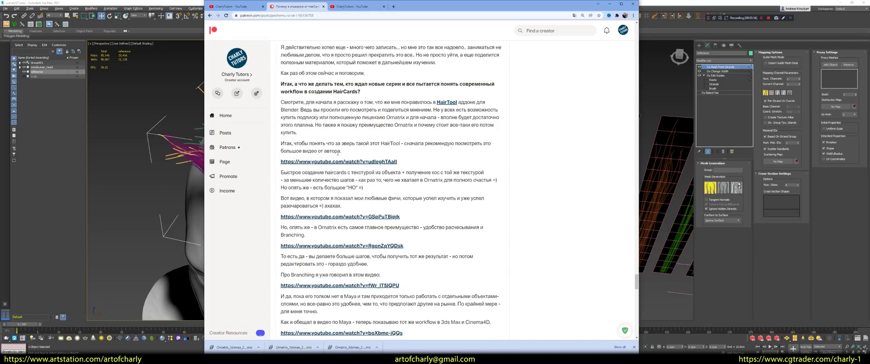
scroll(331, 145, up, 3)
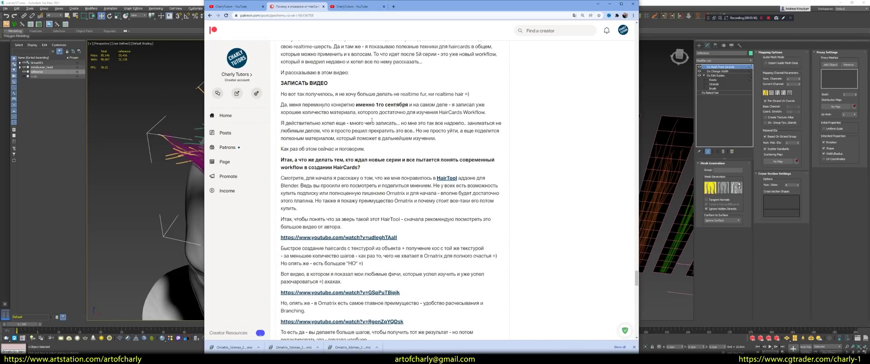
scroll(309, 177, down, 3)
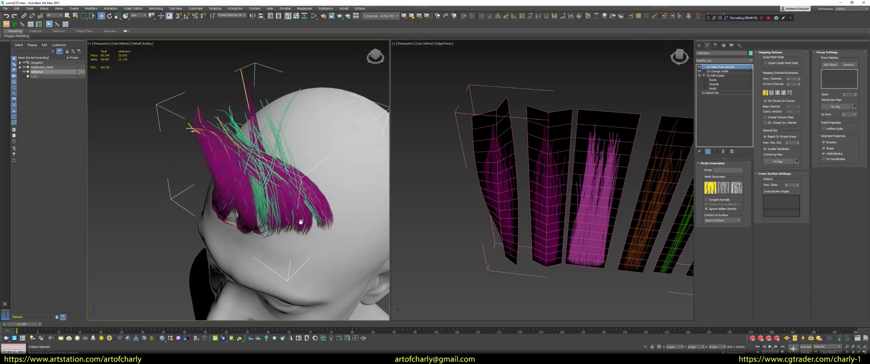
mouse_move(290, 195)
alt+middle_down()
mouse_move(311, 217)
mouse_move(290, 195)
mouse_move(304, 186)
alt+middle_up()
Orbit to a front view of the hair and deselect the reference object.
scroll(310, 216, down, 3)
scroll(290, 195, up, 4)
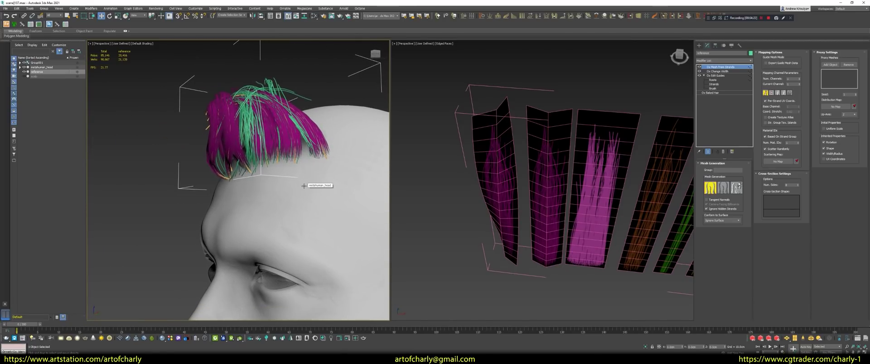
mouse_move(269, 190)
alt+middle_down()
mouse_move(272, 217)
mouse_move(96, 102)
alt+middle_up()
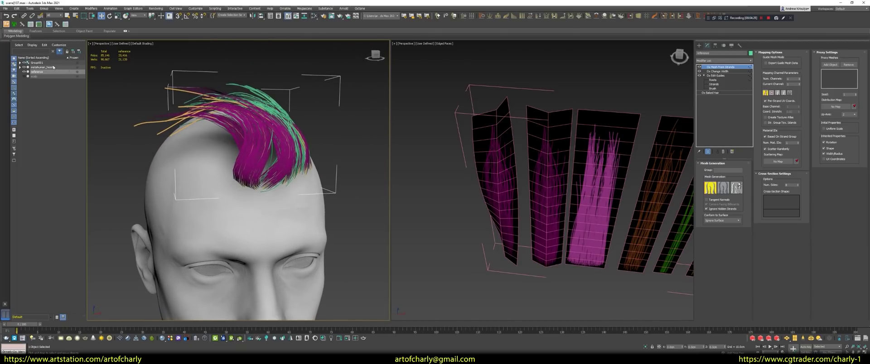
key(ctrl+d)
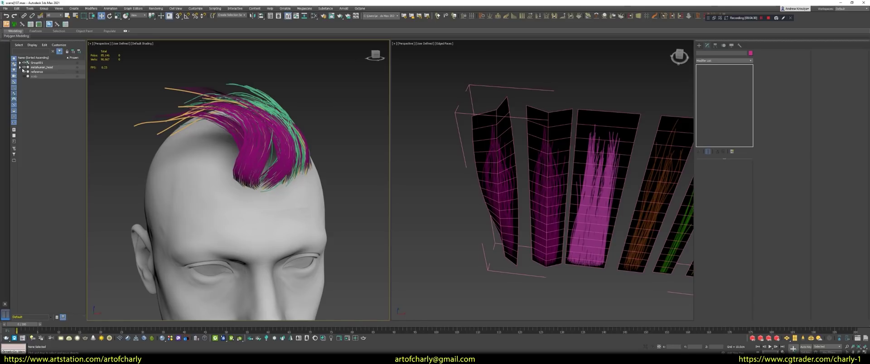
Expand metahuman_head, select layer_1 then layer_twist, and frame the twist strands.
click(20, 67)
click(47, 72)
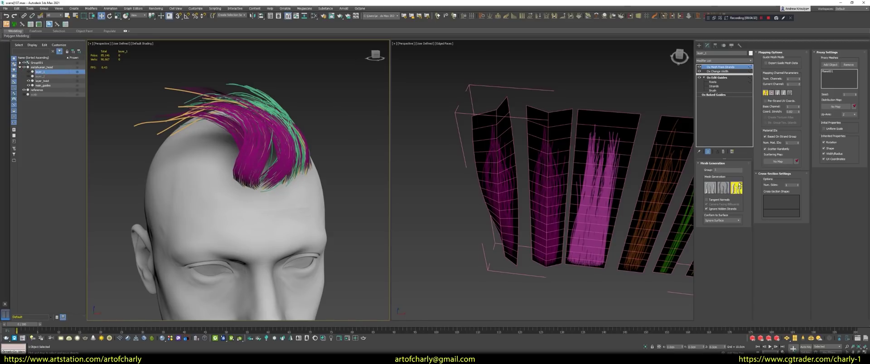
middle_drag(272, 140, 300, 142)
scroll(295, 147, down, 3)
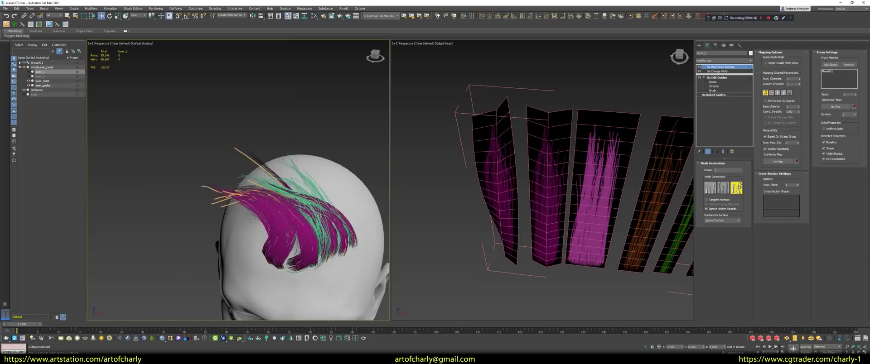
scroll(295, 147, down, 3)
click(42, 81)
key(z)
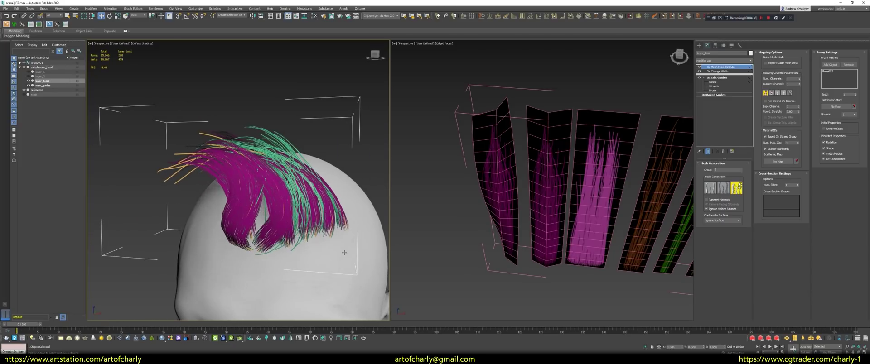
alt+middle_drag(317, 218, 330, 219)
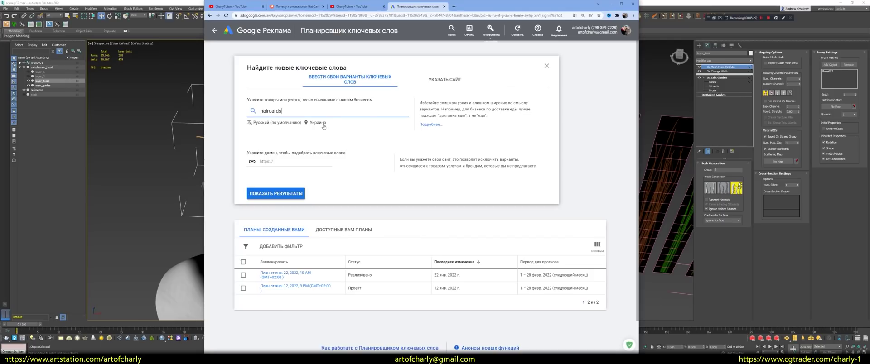
Set the keyword search language to Английский (English).
click(279, 127)
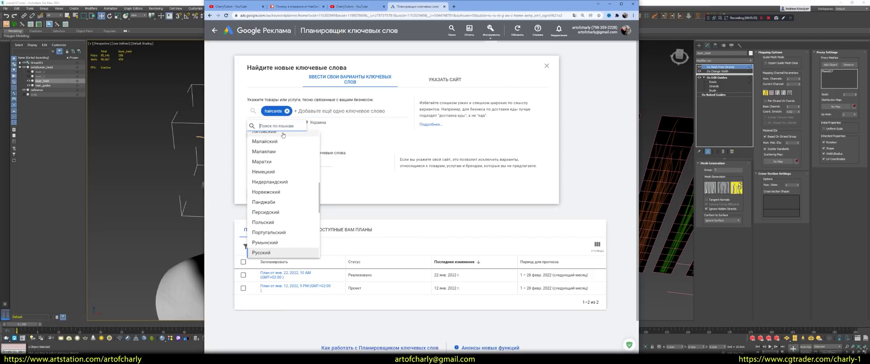
text(А)
click(284, 142)
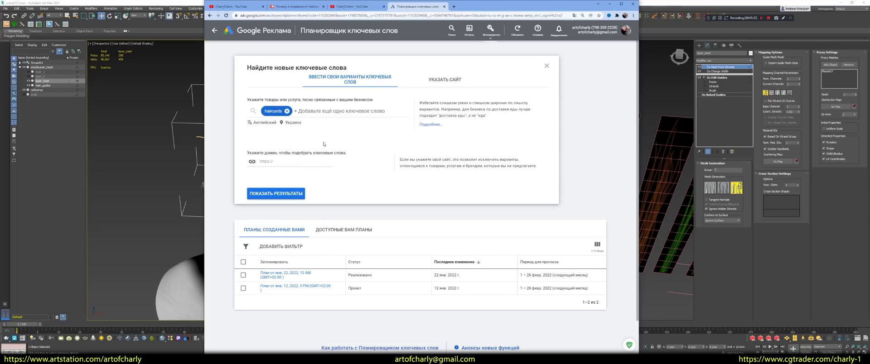
Add Россия and США as target locations, save, and show the haircards keyword ideas.
click(292, 123)
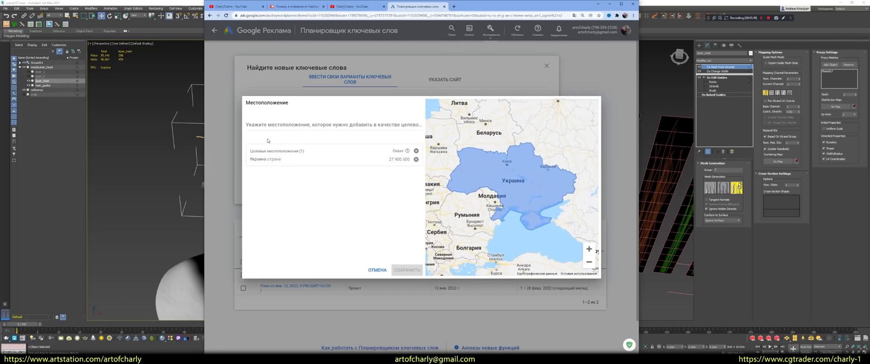
text(Россия)
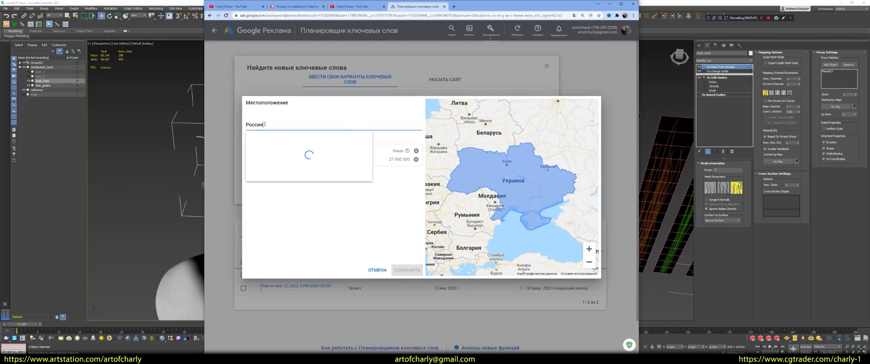
click(268, 140)
text(Сша)
click(304, 145)
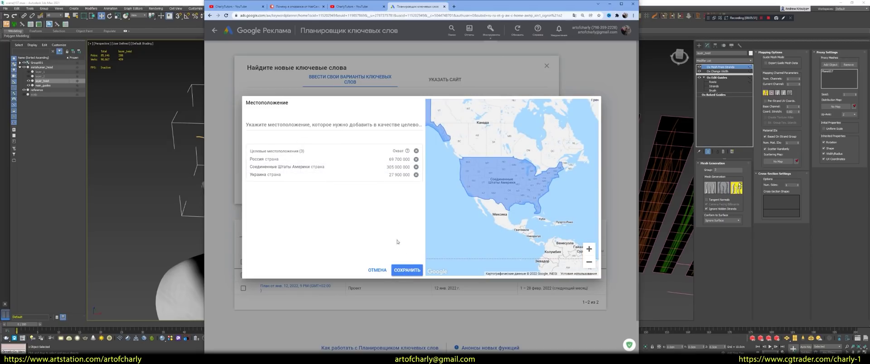
click(410, 272)
click(279, 191)
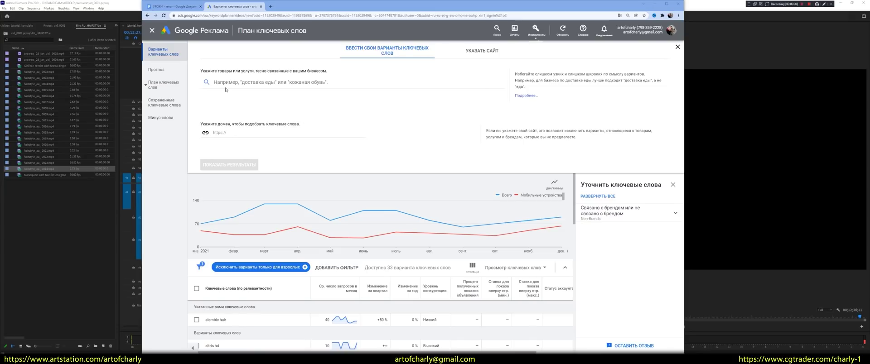
Show Keyword Planner ideas for the keyword "blender".
click(230, 80)
text(blender)
key(Return)
click(229, 165)
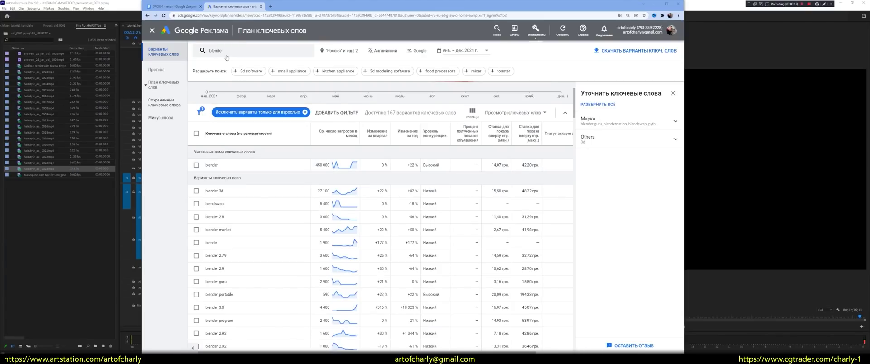
Change the keyword search to "3ds max" and show its keyword ideas.
click(226, 55)
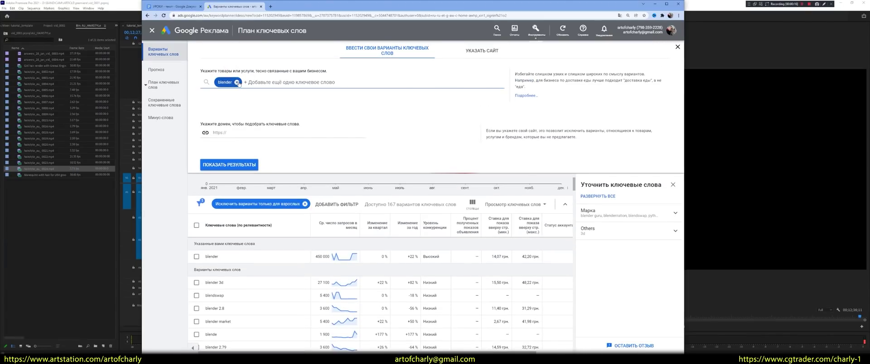
text(3ds max)
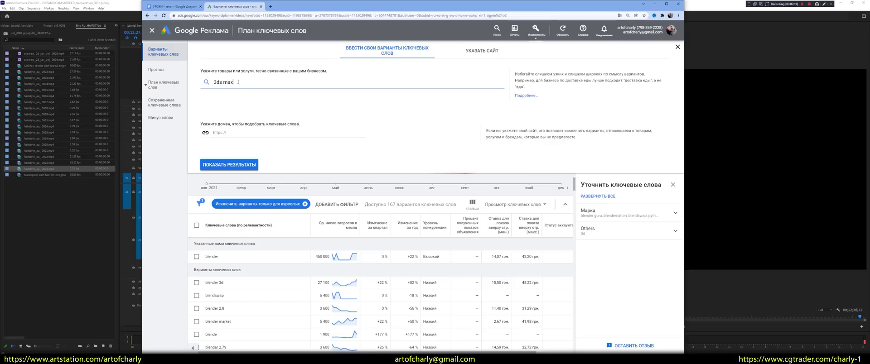
key(Return)
click(244, 164)
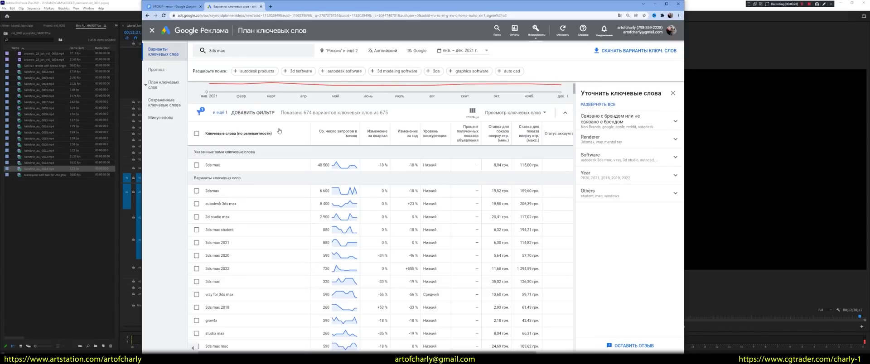
Replace 3ds max with "blender 3d" and sort ideas by average monthly searches.
click(234, 53)
click(238, 83)
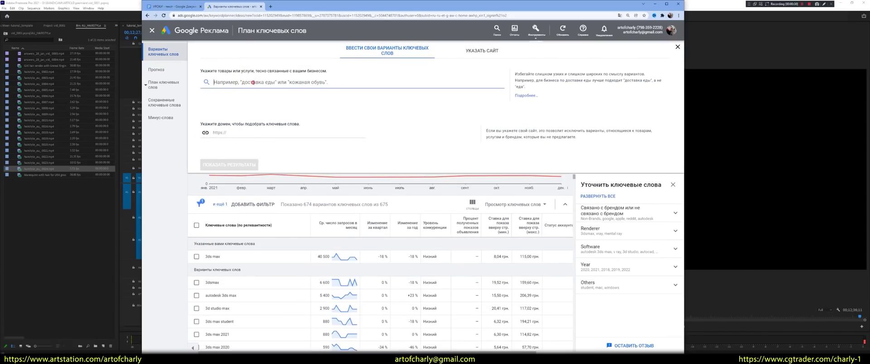
text(blender 3d)
key(Return)
click(252, 166)
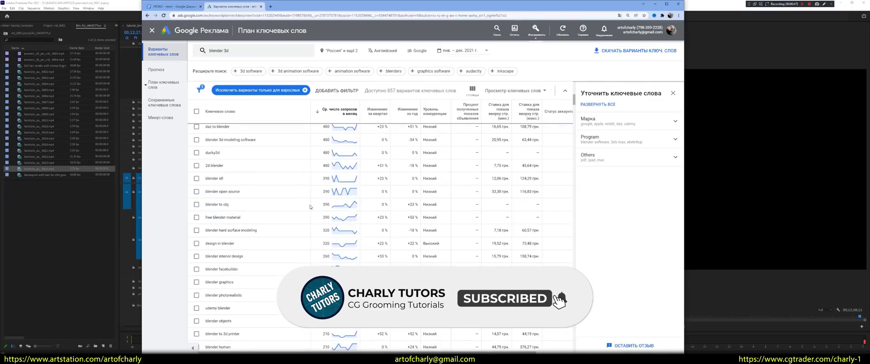
click(338, 197)
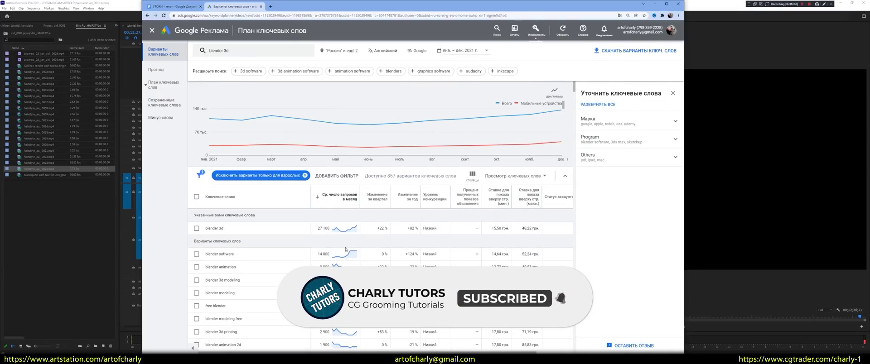